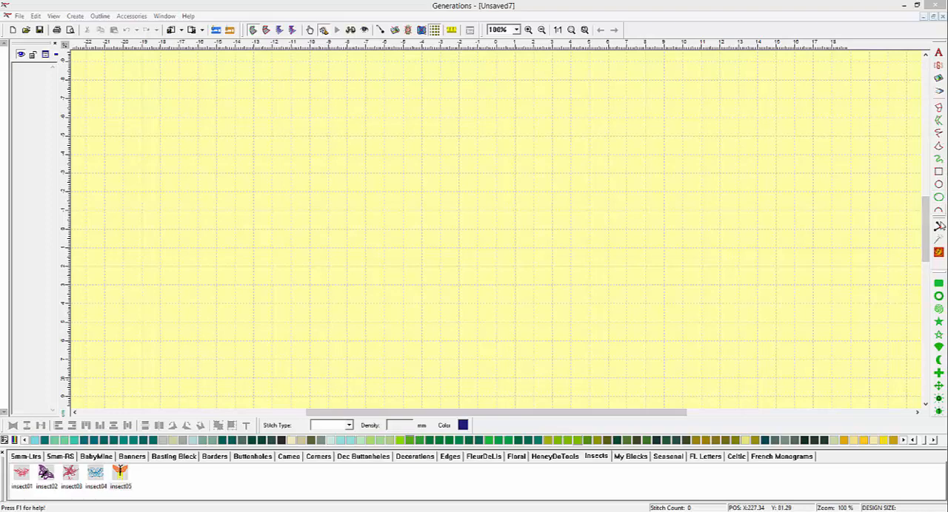
# Draw two filled five-pointed stars side by side, the first about 59 mm wide and the second about 69 mm wide.
pyautogui.click(939, 322)
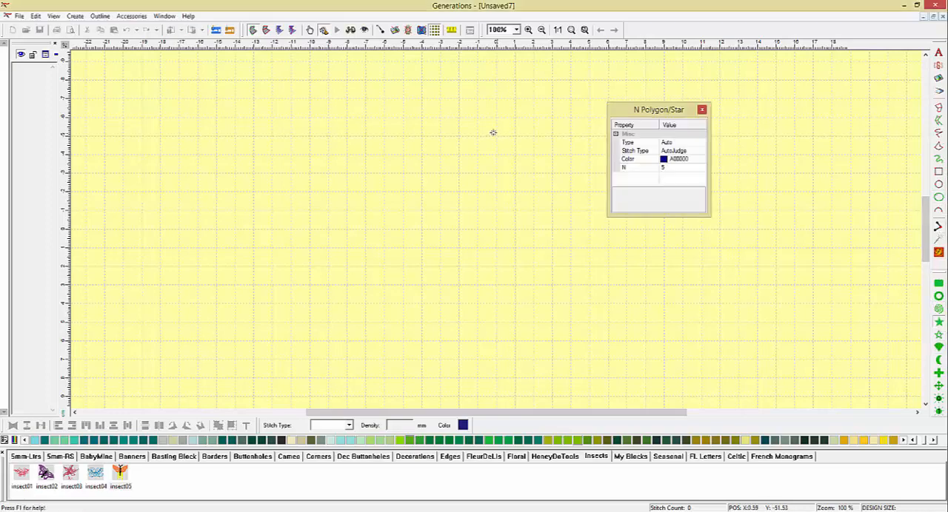
pyautogui.moveTo(263, 118); pyautogui.dragTo(386, 228)
pyautogui.moveTo(394, 94); pyautogui.dragTo(522, 222)
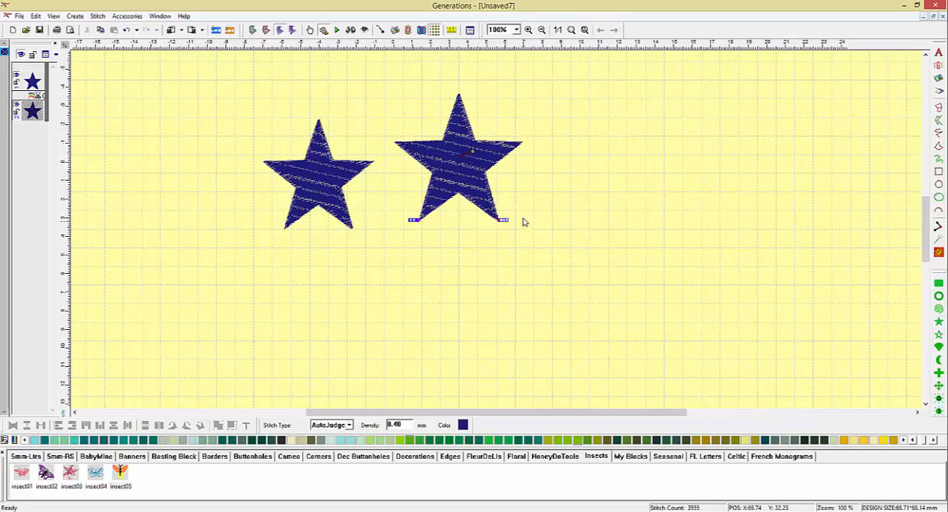
# Move the larger star up against the smaller one so that the smaller star's tip overlaps the larger star's inner corner.
pyautogui.click(454, 145)
pyautogui.moveTo(460, 149); pyautogui.dragTo(440, 170)
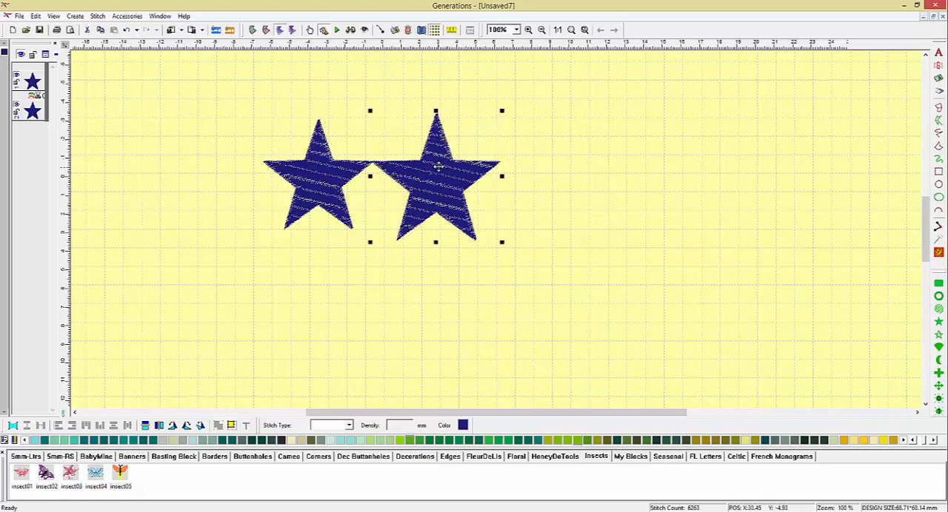
pyautogui.click(530, 30)
pyautogui.moveTo(317, 119); pyautogui.dragTo(398, 210)
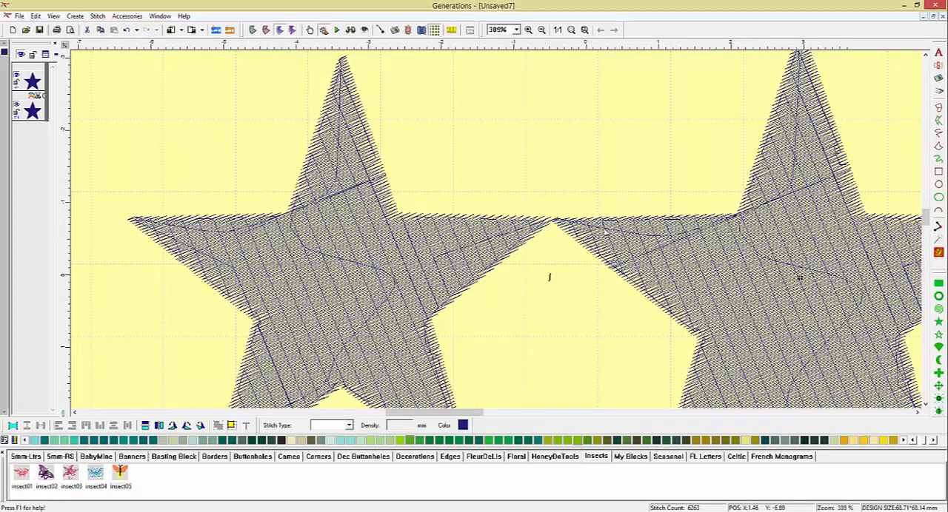
pyautogui.moveTo(548, 277); pyautogui.dragTo(570, 278)
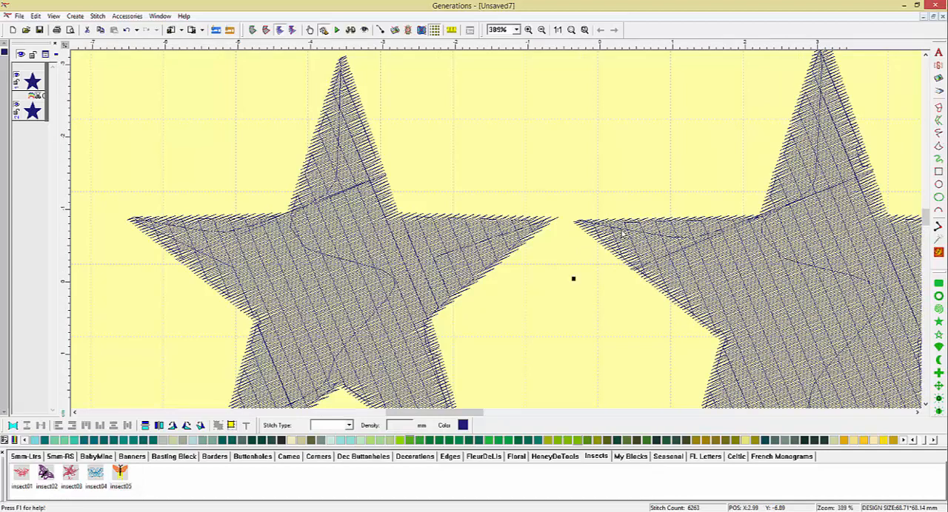
pyautogui.moveTo(571, 278); pyautogui.dragTo(545, 276)
pyautogui.moveTo(590, 235); pyautogui.dragTo(472, 125)
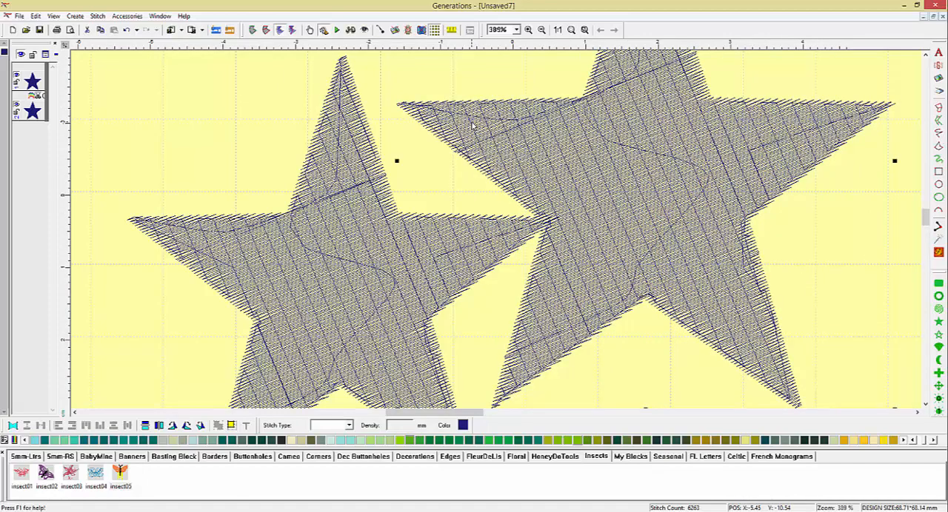
pyautogui.click(558, 30)
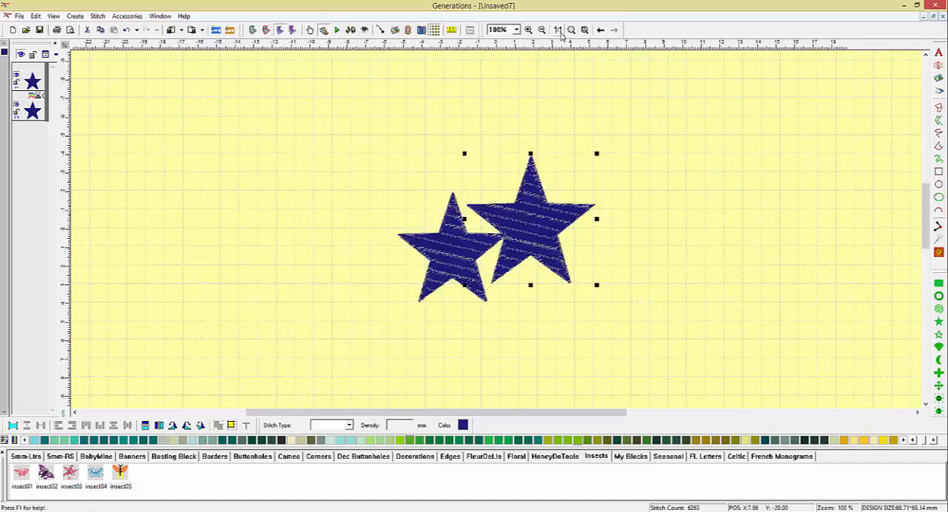
pyautogui.click(396, 110)
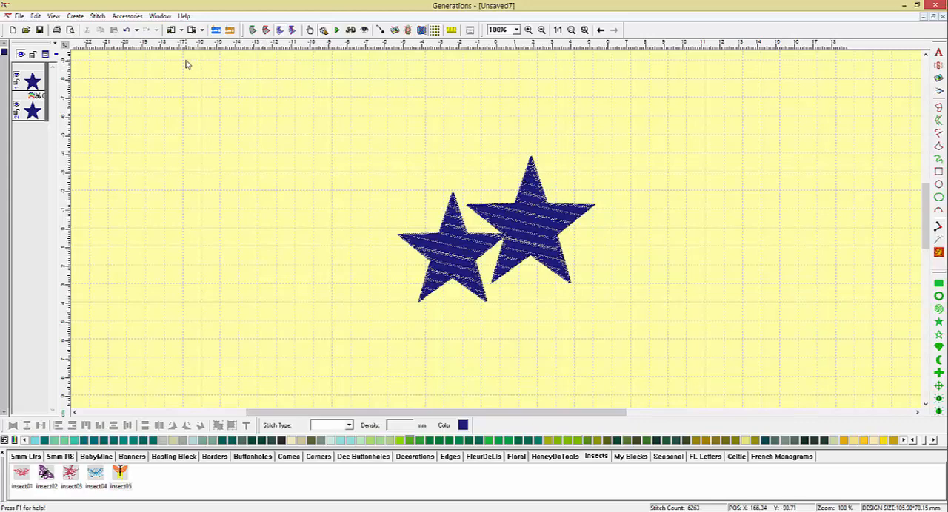
# Merge the outlines of the two overlapping stars into one area and generate its stitches.
pyautogui.click(3, 54)
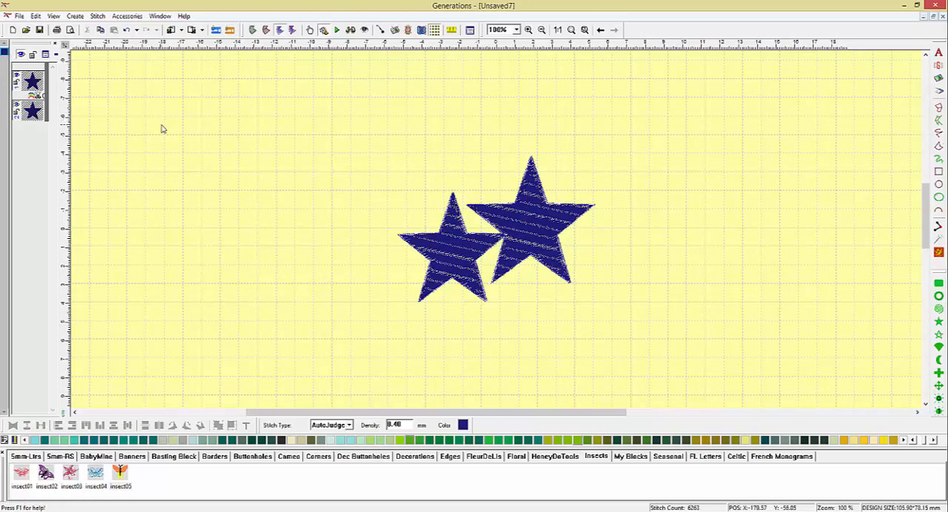
pyautogui.click(446, 256)
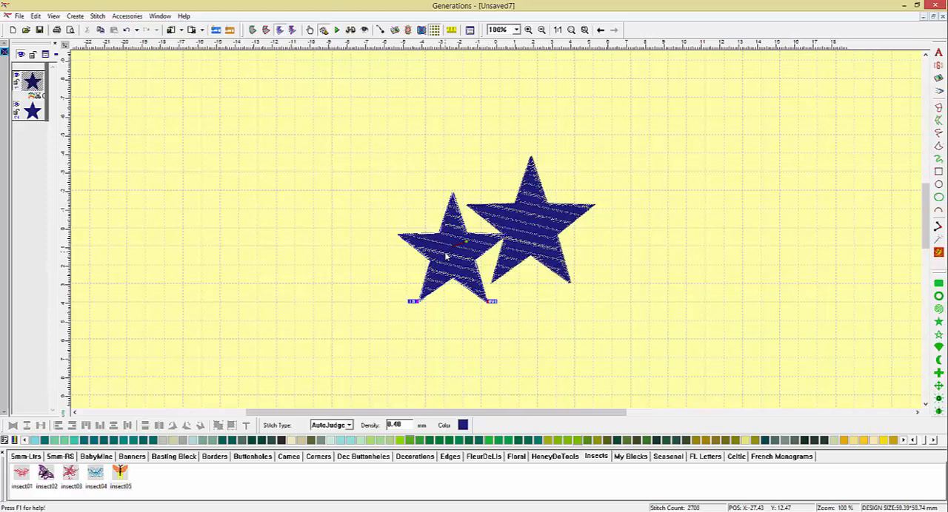
pyautogui.keyDown('ctrl'); pyautogui.click(535, 228); pyautogui.keyUp('ctrl')
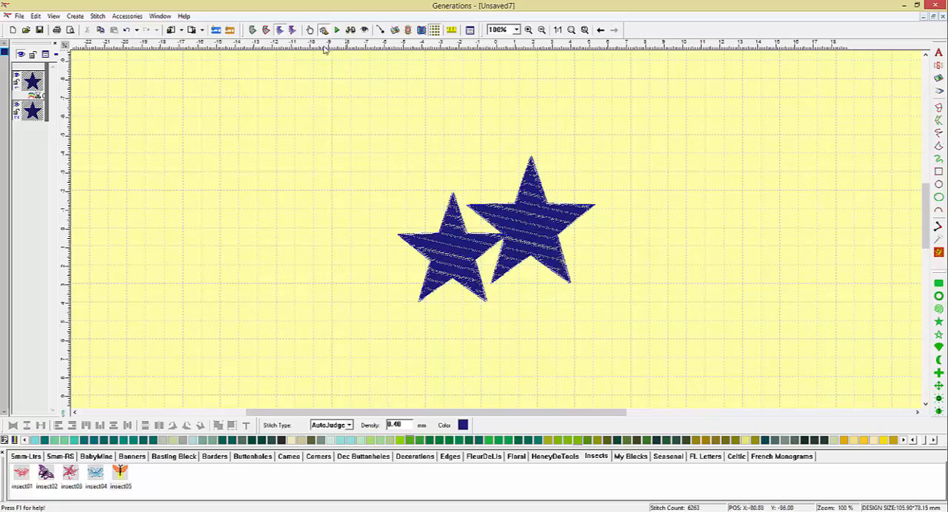
pyautogui.click(253, 30)
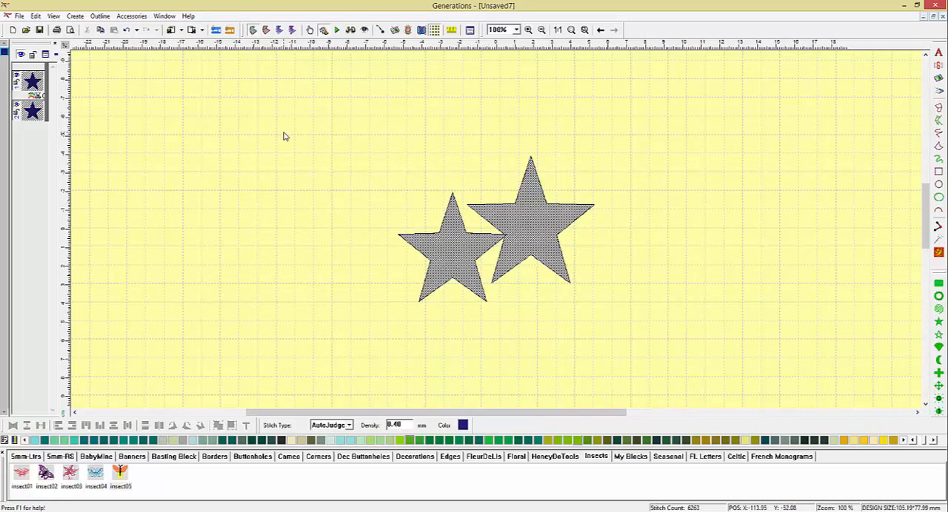
pyautogui.rightClick(458, 247)
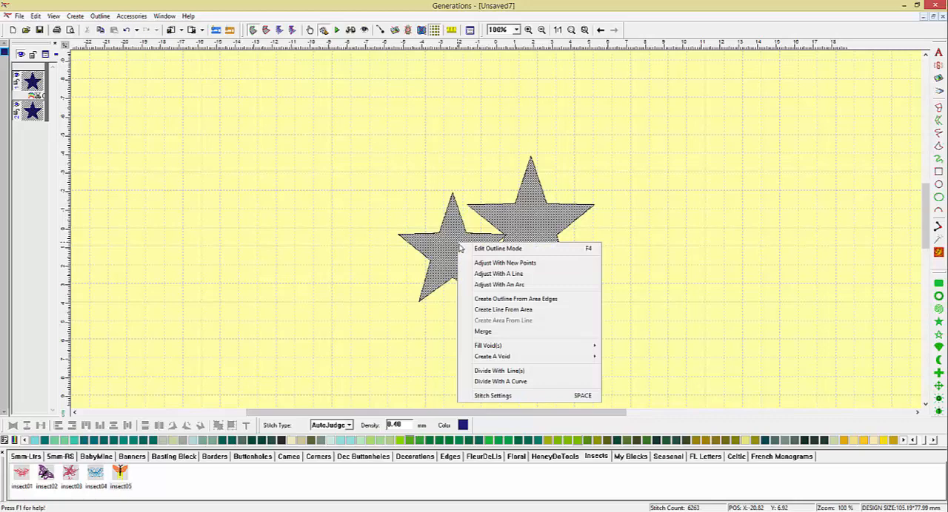
pyautogui.click(485, 334)
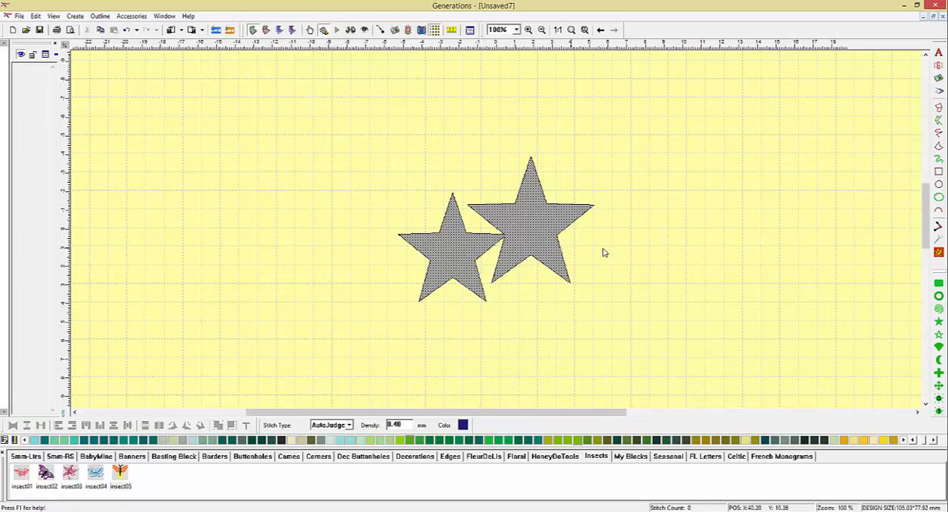
pyautogui.click(938, 252)
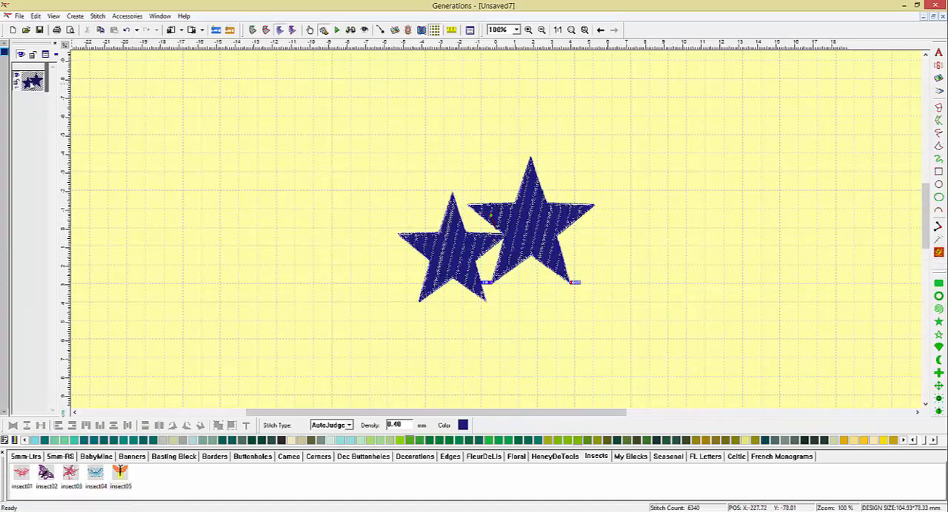
# Draw a rounded square ring about 60 mm wide and move it to overlap the outer tip of the smaller star.
pyautogui.click(939, 296)
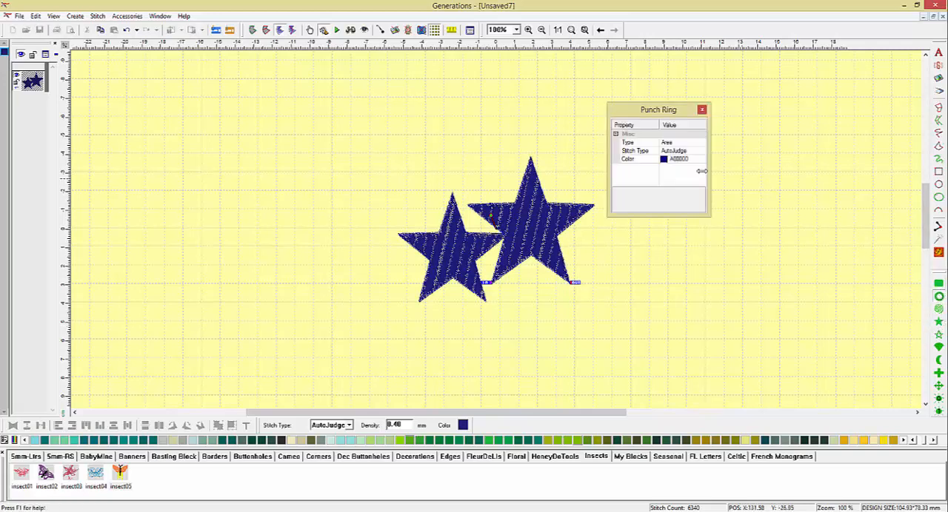
pyautogui.moveTo(229, 109); pyautogui.dragTo(339, 223)
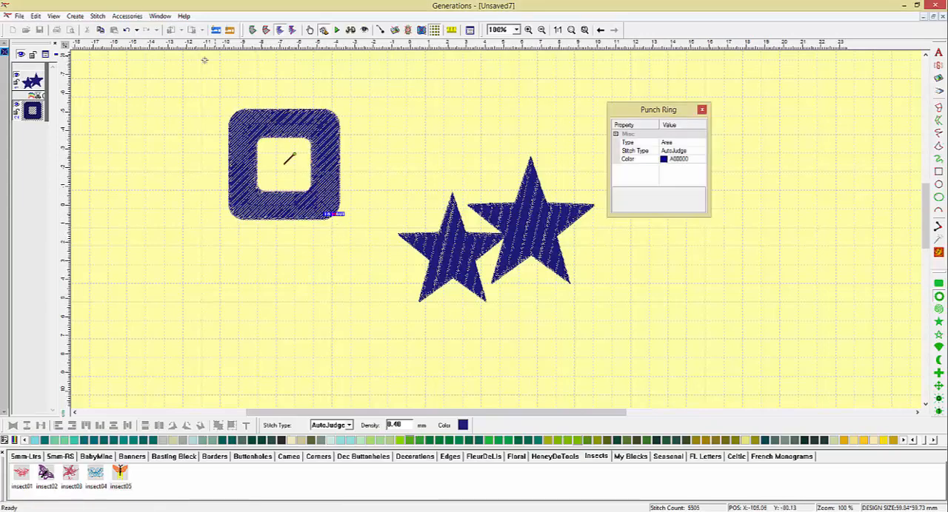
pyautogui.moveTo(257, 136); pyautogui.dragTo(340, 198)
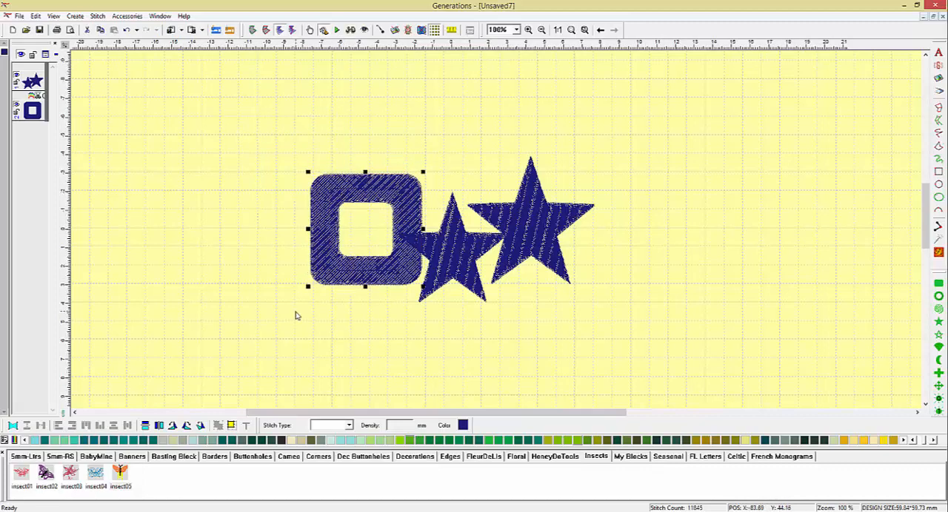
# Merge the outlines of the ring and the joined stars, and generate the combined shape's stitches in green.
pyautogui.moveTo(251, 135); pyautogui.dragTo(628, 345)
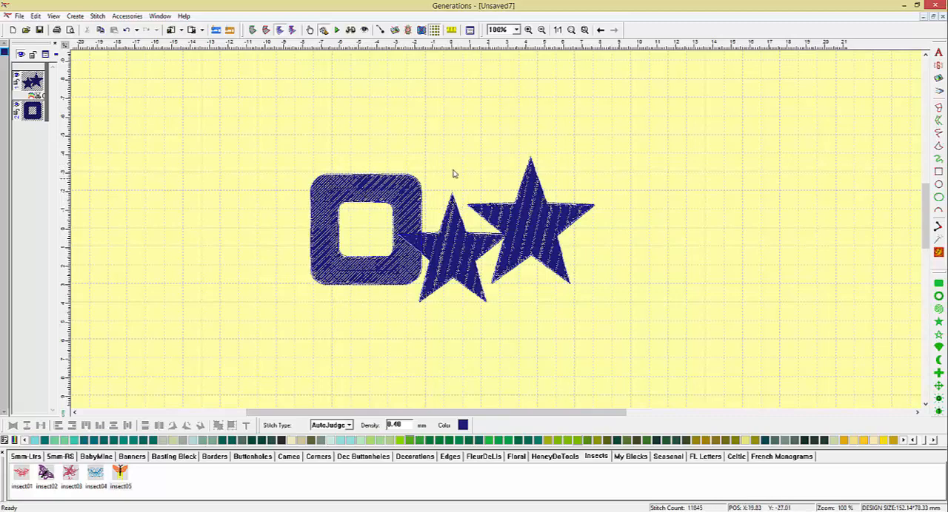
pyautogui.click(252, 30)
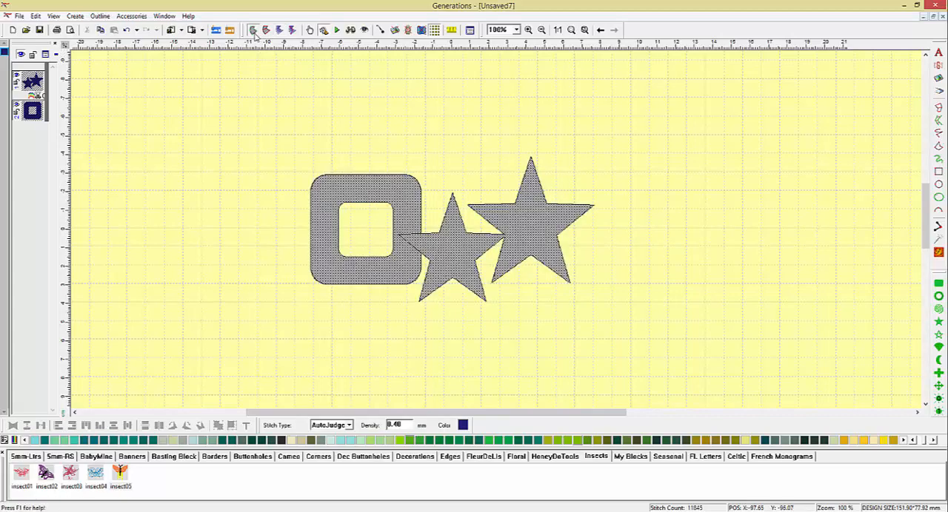
pyautogui.rightClick(342, 192)
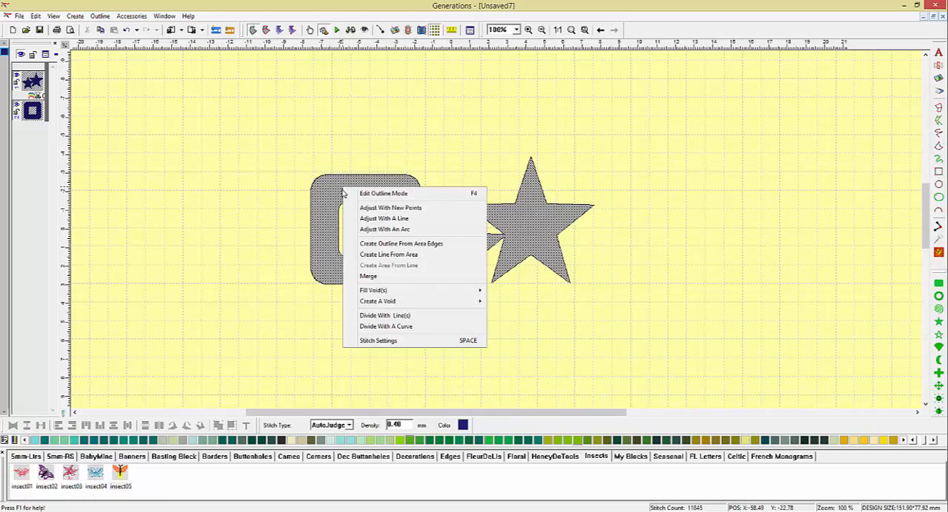
pyautogui.click(382, 279)
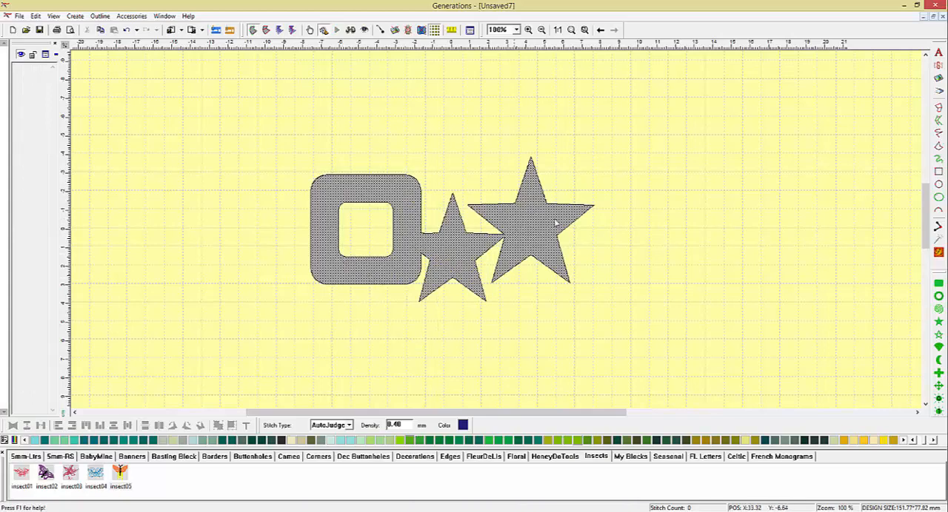
pyautogui.click(938, 253)
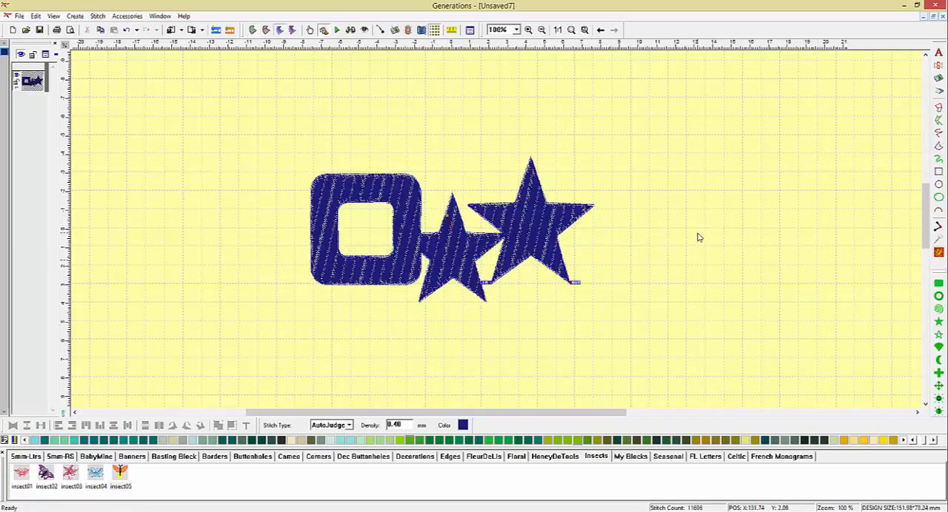
pyautogui.click(562, 441)
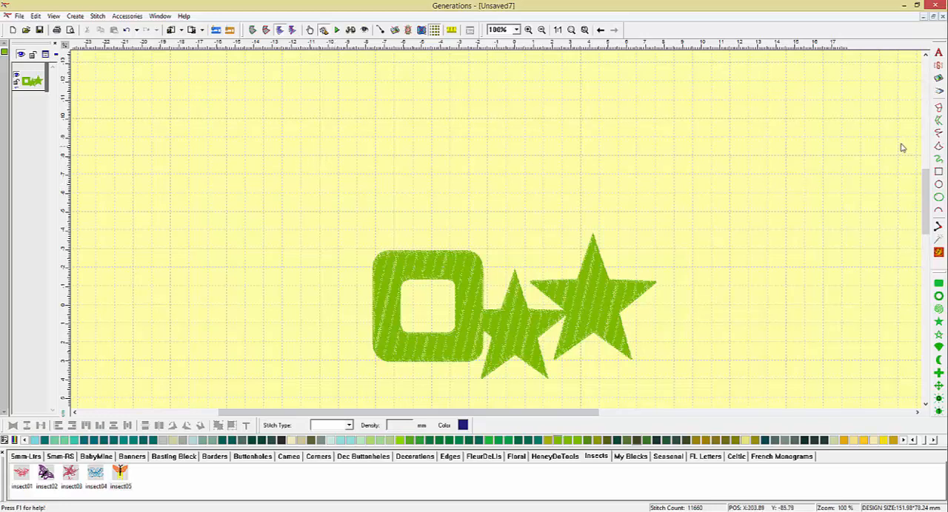
# Draw a freehand double-run wavy line about 177 mm wide above the merged shape, with three short curved branches near its crest.
pyautogui.click(939, 135)
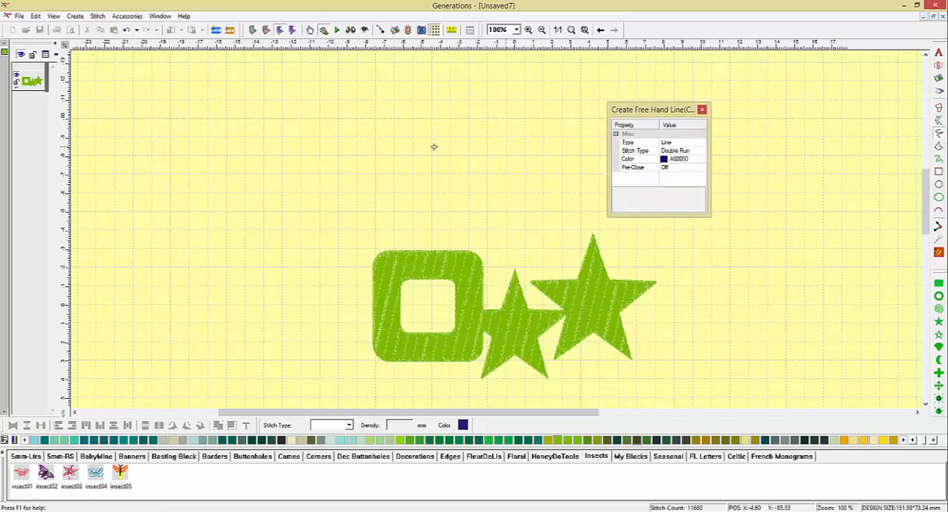
pyautogui.moveTo(237, 155)
pyautogui.mouseDown()
pyautogui.moveTo(298, 117)
pyautogui.moveTo(429, 178)
pyautogui.moveTo(567, 109)
pyautogui.mouseUp()
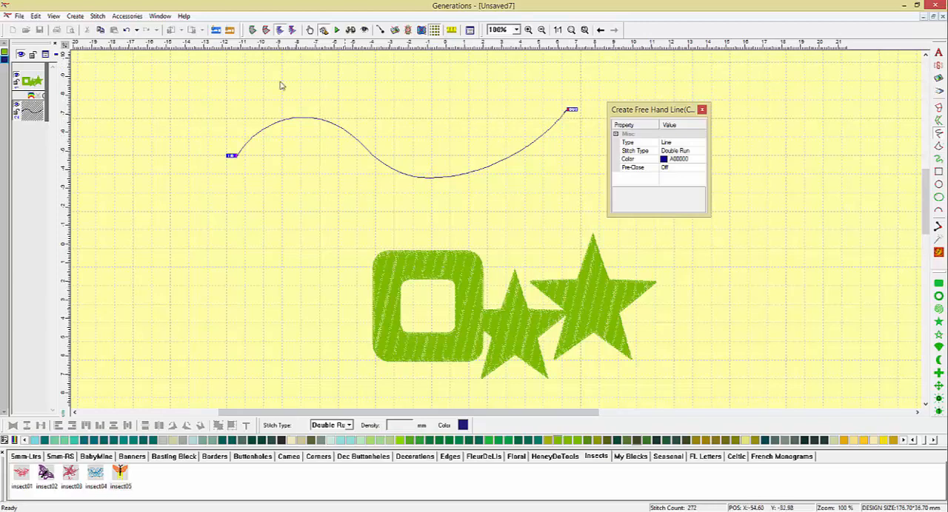
pyautogui.moveTo(276, 78)
pyautogui.mouseDown()
pyautogui.moveTo(305, 92)
pyautogui.moveTo(311, 117)
pyautogui.moveTo(334, 123)
pyautogui.moveTo(354, 120)
pyautogui.moveTo(371, 89)
pyautogui.mouseUp()
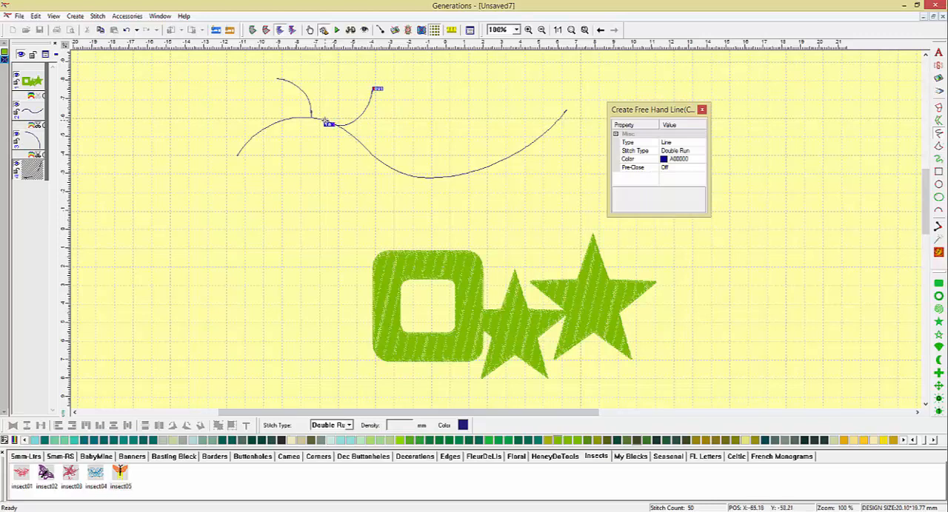
pyautogui.moveTo(324, 119)
pyautogui.mouseDown()
pyautogui.moveTo(303, 134)
pyautogui.moveTo(320, 180)
pyautogui.mouseUp()
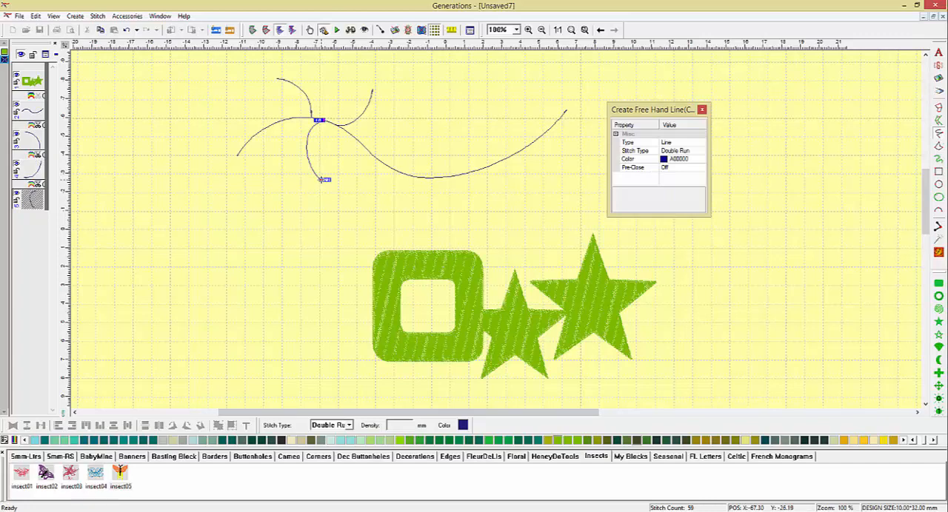
pyautogui.press('Escape')
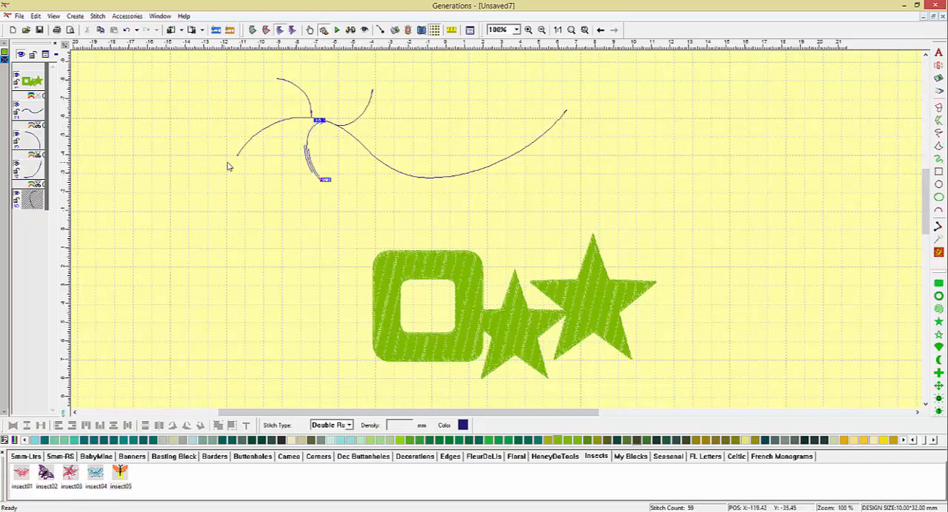
pyautogui.click(559, 164)
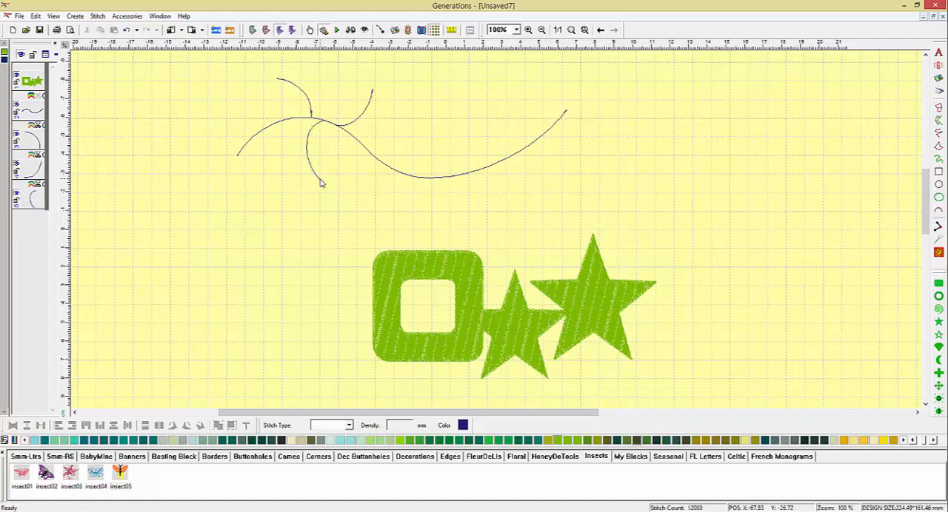
# Select all four freehand lines and apply their unit stitch properties.
pyautogui.click(41, 114)
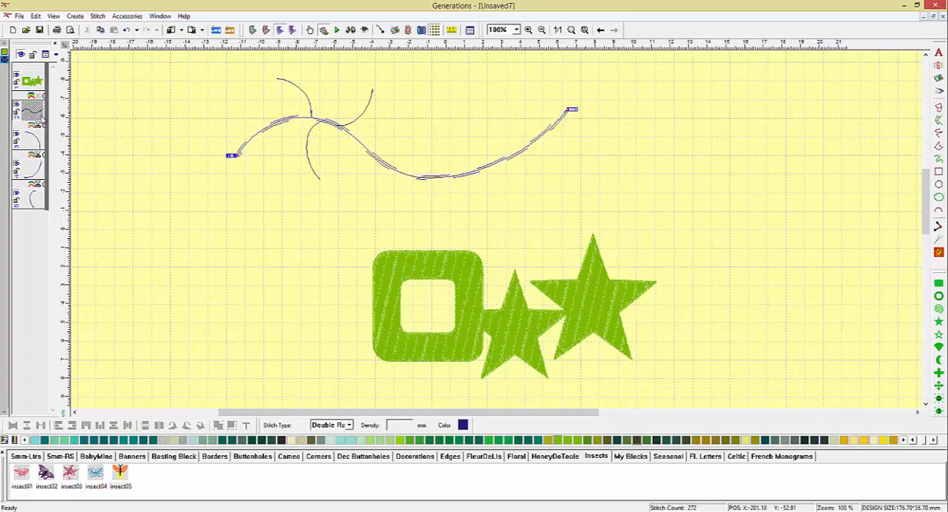
pyautogui.keyDown('shift'); pyautogui.click(32, 208); pyautogui.keyUp('shift')
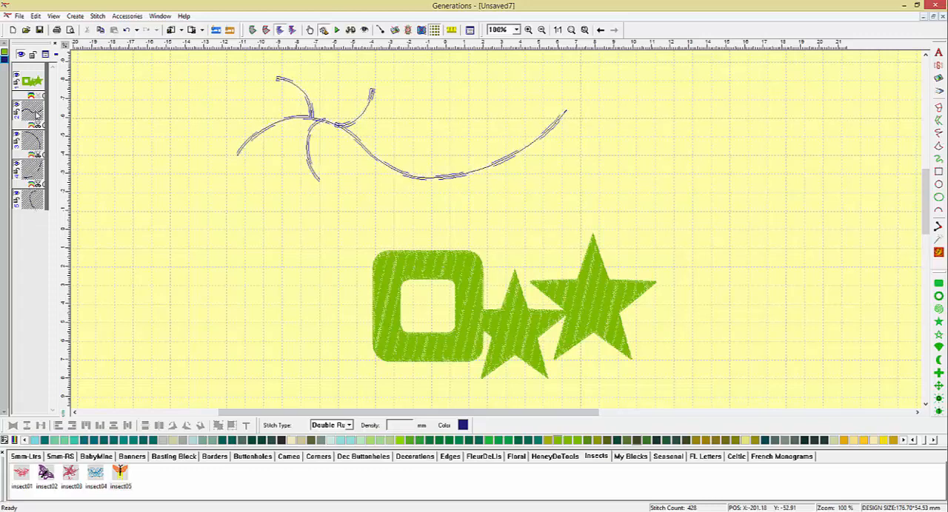
pyautogui.rightClick(36, 114)
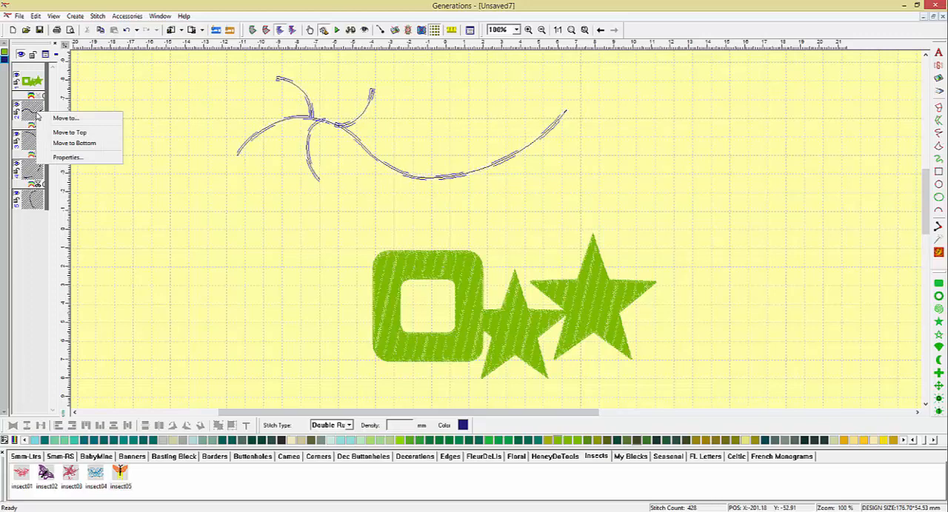
pyautogui.click(66, 158)
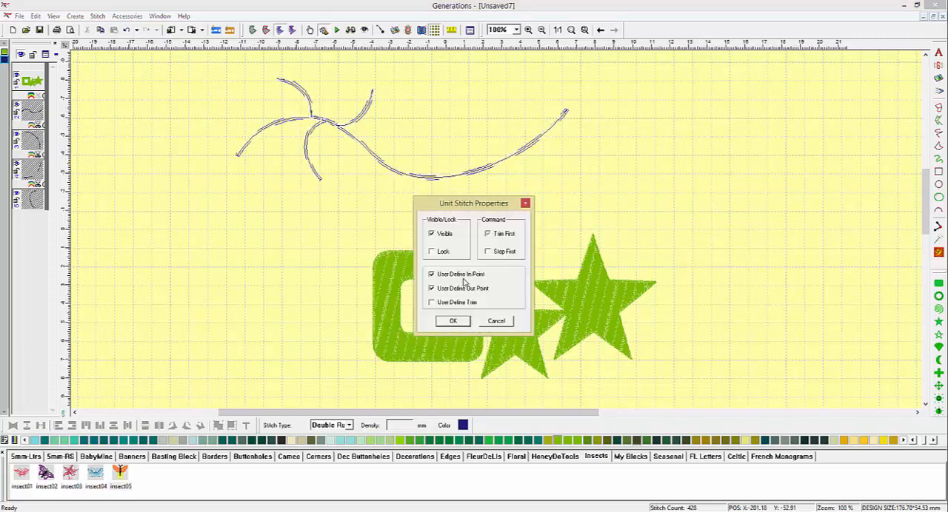
pyautogui.click(451, 323)
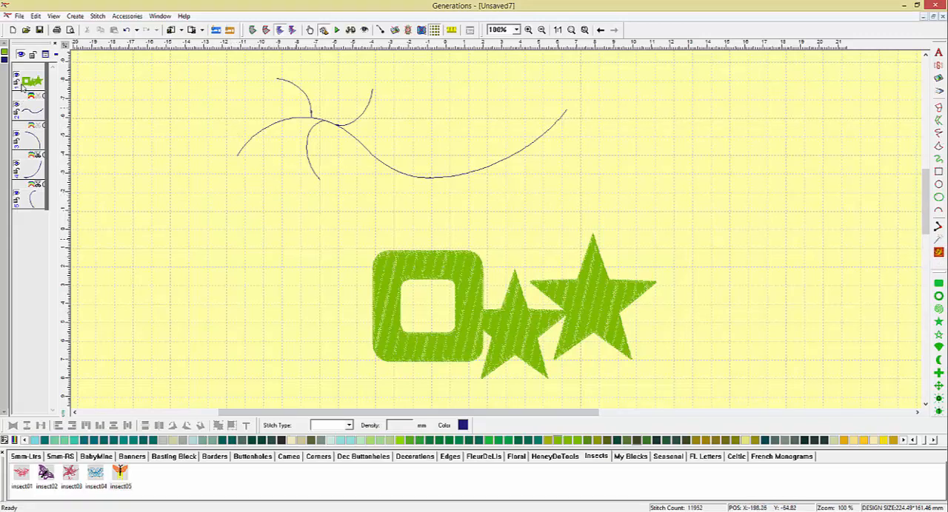
# Select the wavy line with its three branches, merge their outlines into one object and generate its stitches.
pyautogui.click(5, 63)
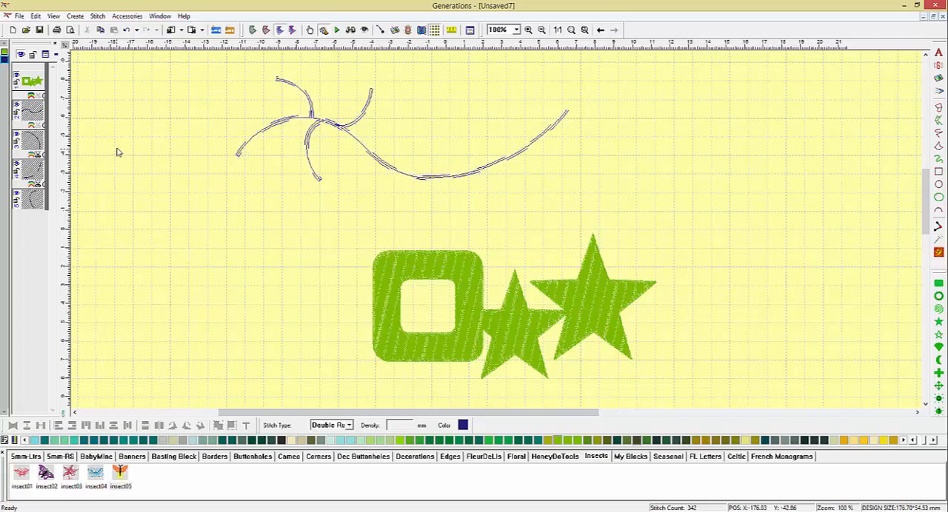
pyautogui.click(253, 29)
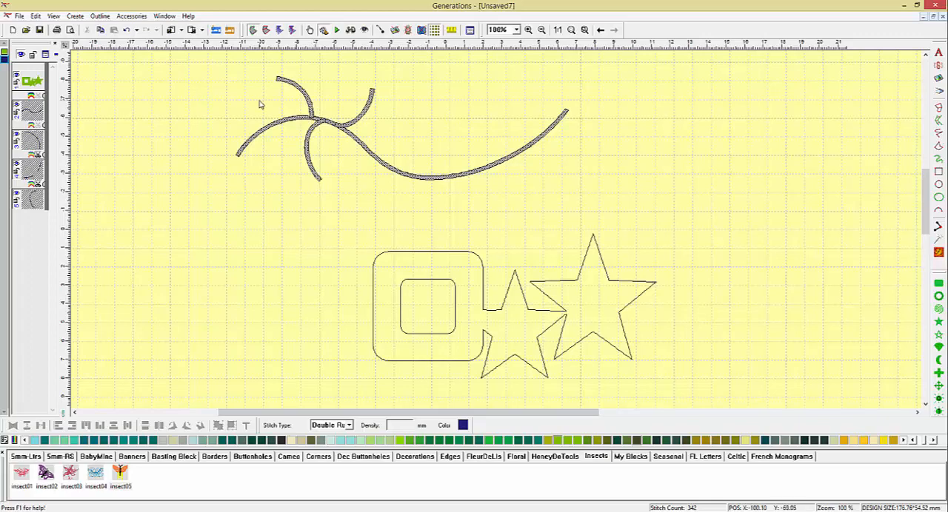
pyautogui.click(100, 16)
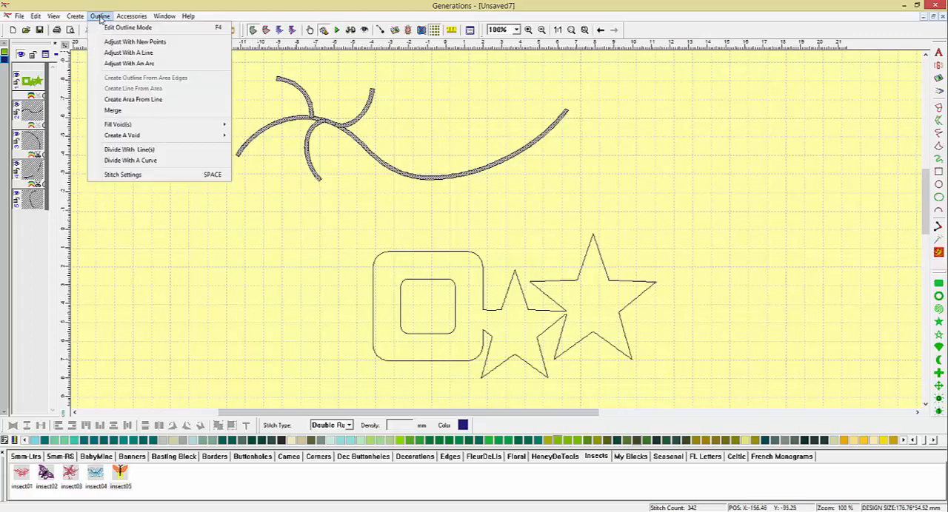
pyautogui.click(112, 110)
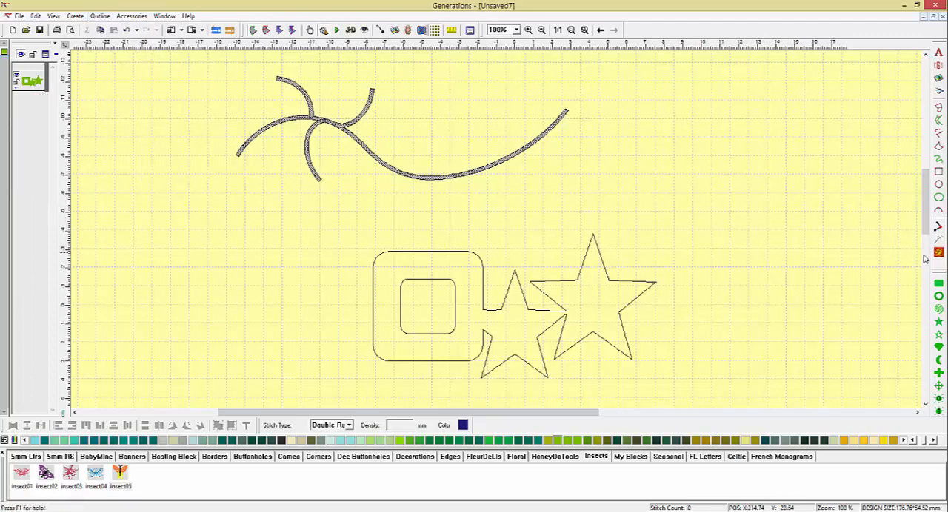
pyautogui.click(938, 252)
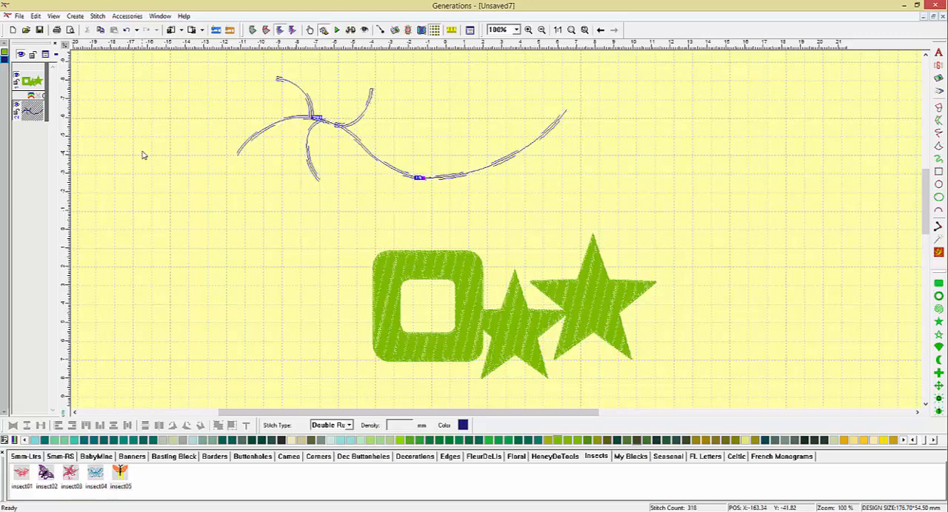
# Edit the merged line's outline near the crest and move the overshooting end point of the upper-right branch back onto the main curve.
pyautogui.click(528, 29)
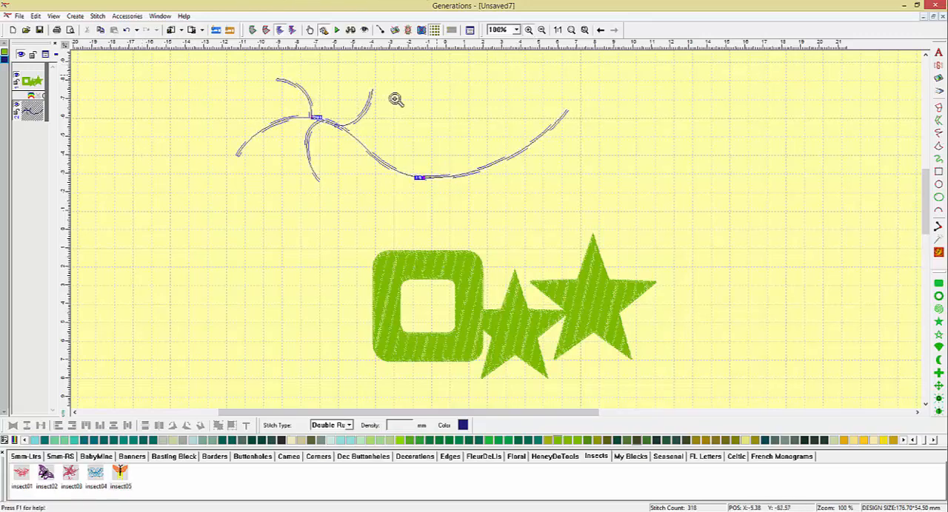
pyautogui.moveTo(285, 101); pyautogui.dragTo(360, 150)
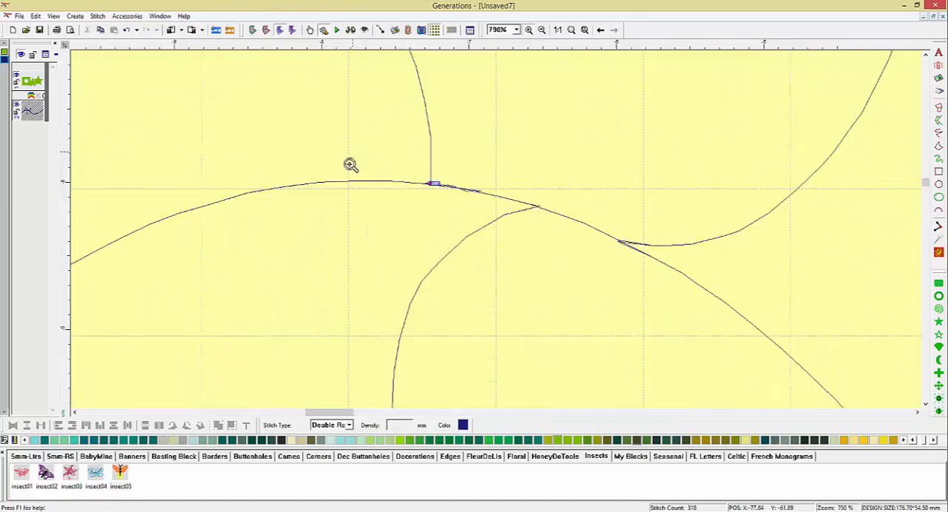
pyautogui.click(253, 29)
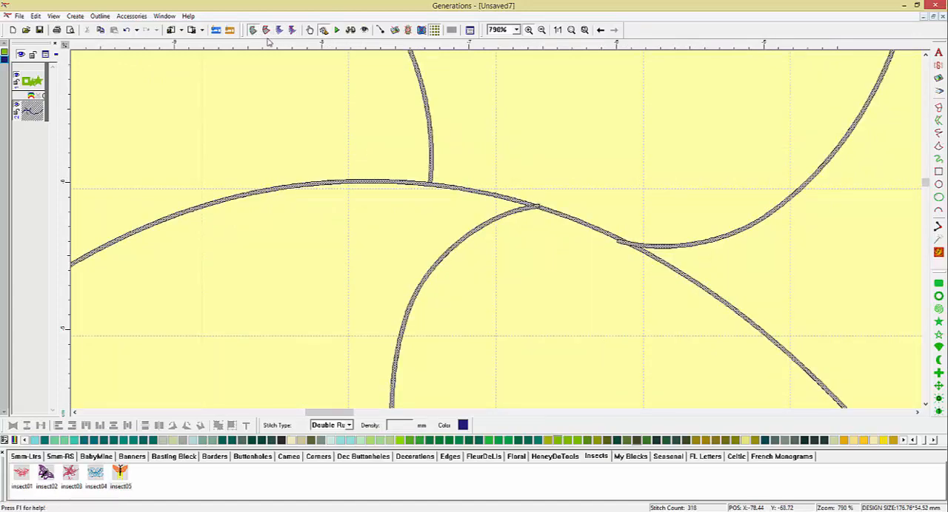
pyautogui.click(311, 29)
pyautogui.click(619, 243)
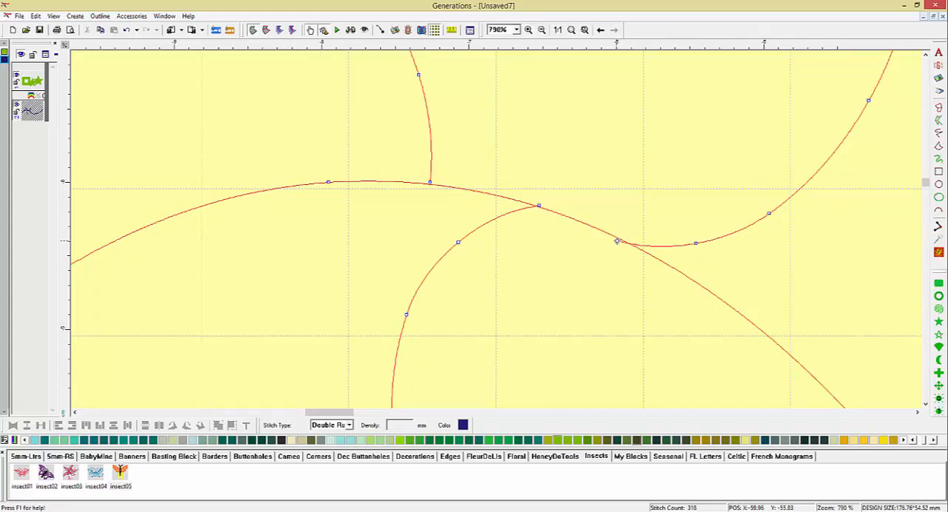
pyautogui.click(616, 241)
pyautogui.moveTo(623, 243); pyautogui.dragTo(623, 242)
pyautogui.click(538, 208)
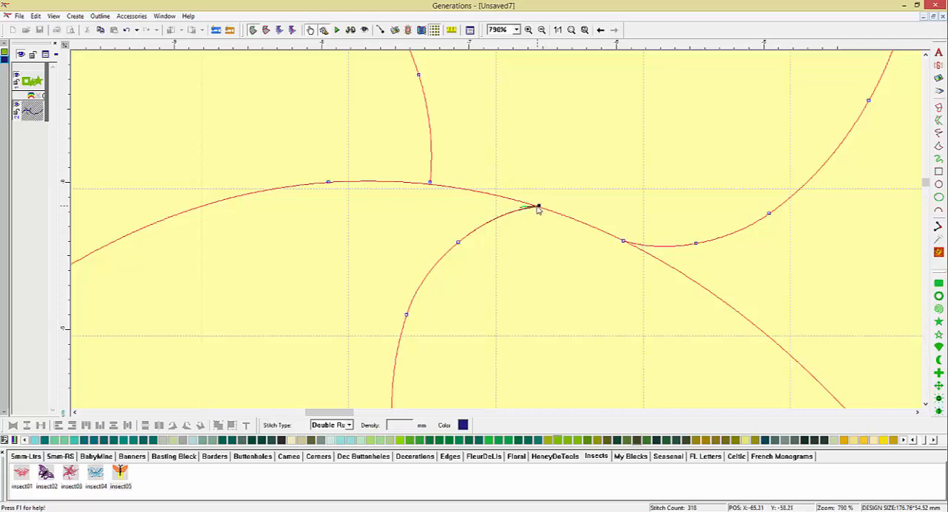
pyautogui.click(430, 185)
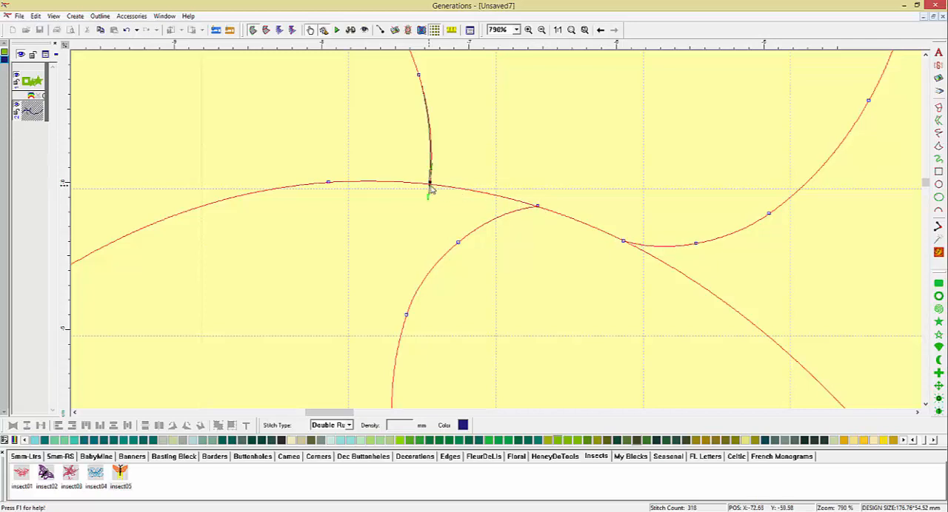
pyautogui.moveTo(430, 186); pyautogui.dragTo(430, 188)
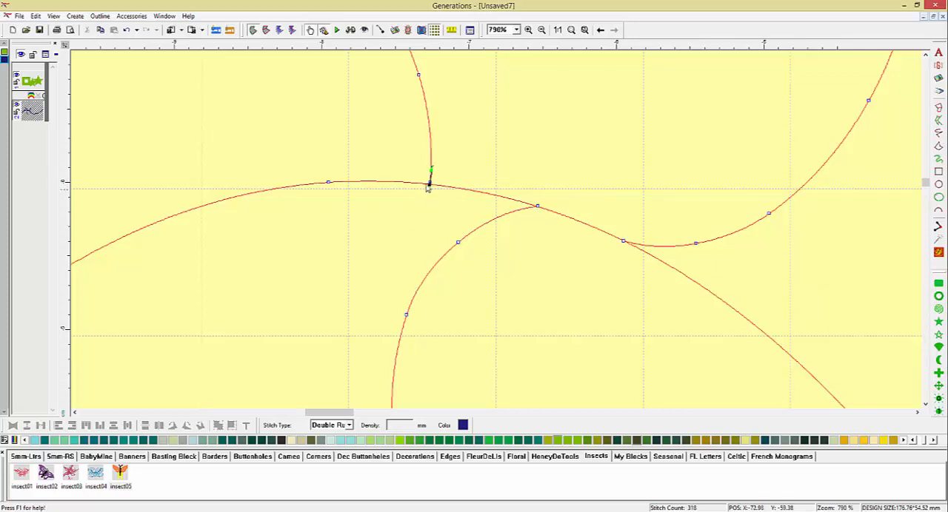
pyautogui.click(127, 30)
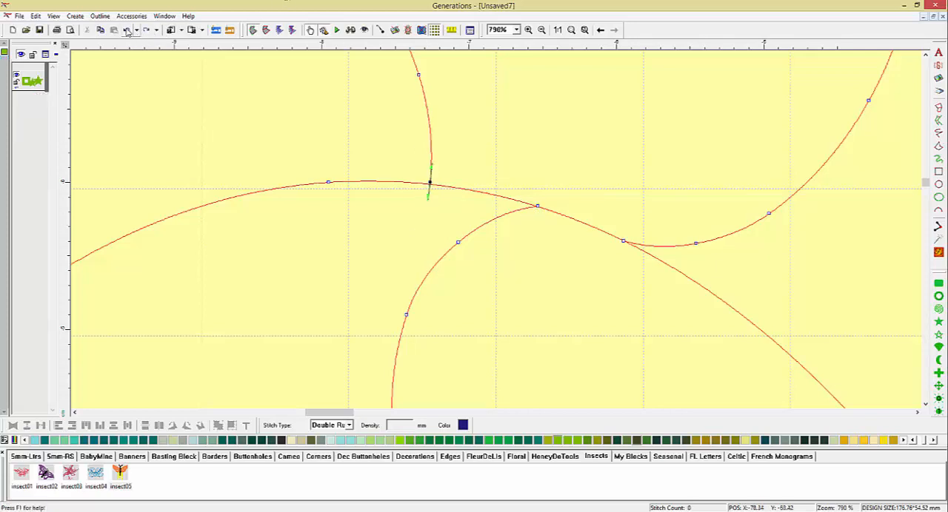
pyautogui.click(128, 30)
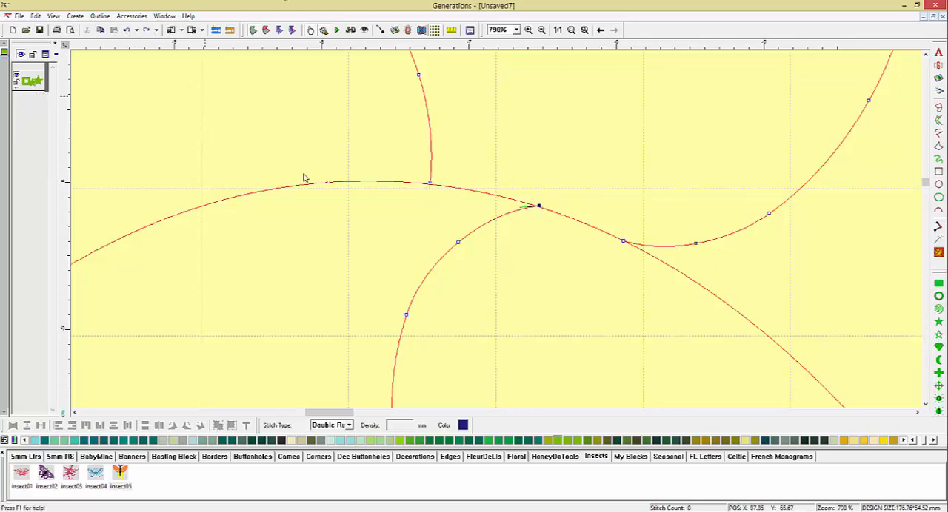
# Move the lower end point of the upper-left branch onto the main curve and regenerate the merged line's stitches.
pyautogui.click(430, 184)
pyautogui.moveTo(429, 182); pyautogui.dragTo(428, 189)
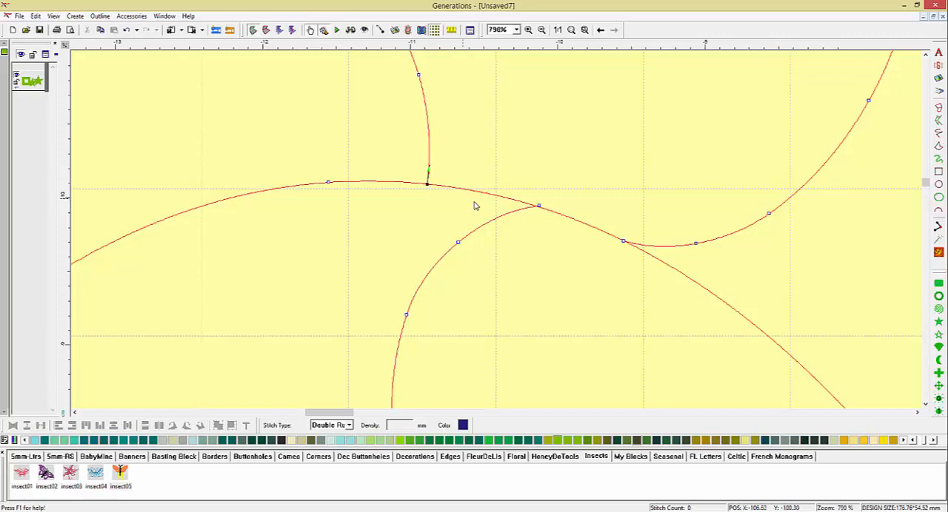
pyautogui.click(557, 30)
pyautogui.click(576, 177)
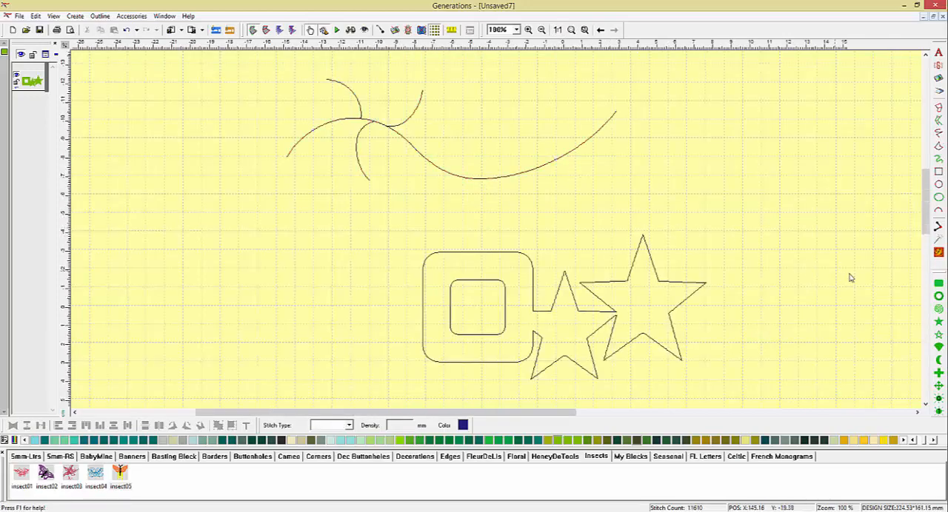
pyautogui.click(938, 253)
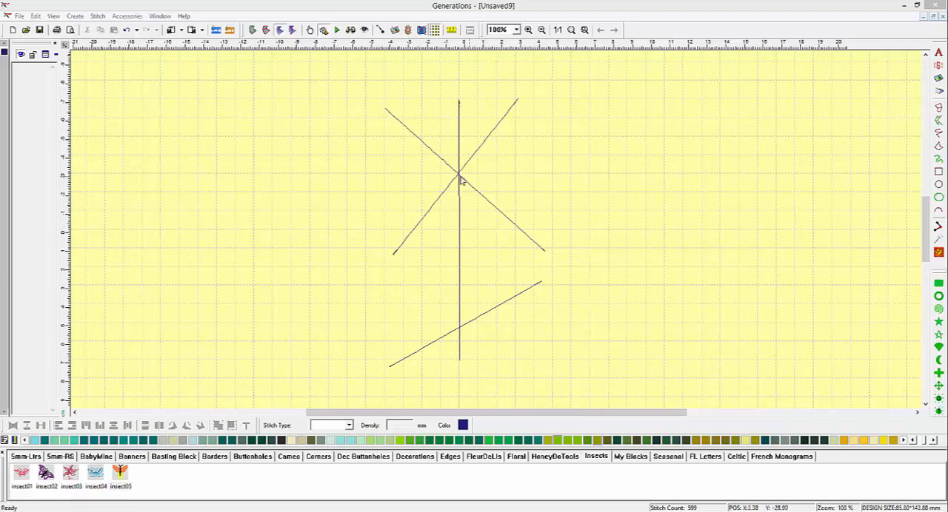
# Select all four straight lines and turn off User Define In Point and User Define Out Point in their unit stitch properties.
pyautogui.click(503, 216)
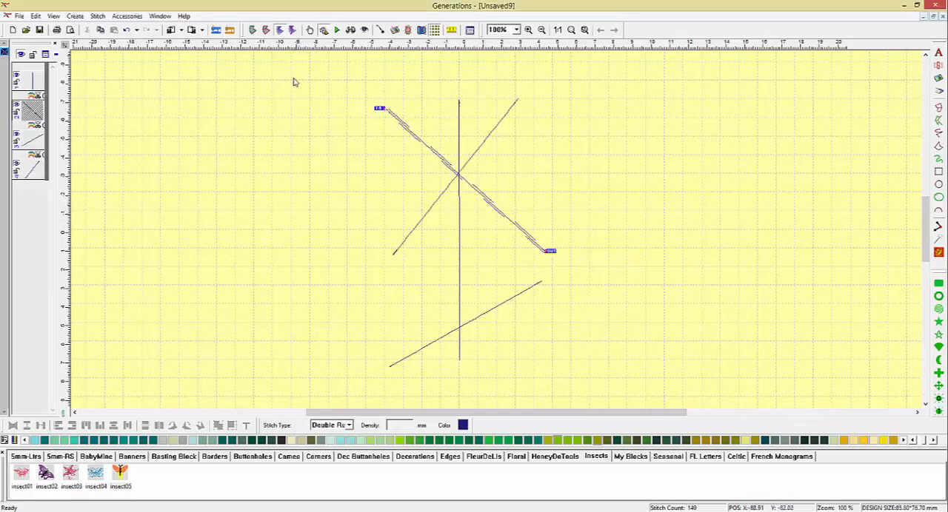
pyautogui.click(267, 121)
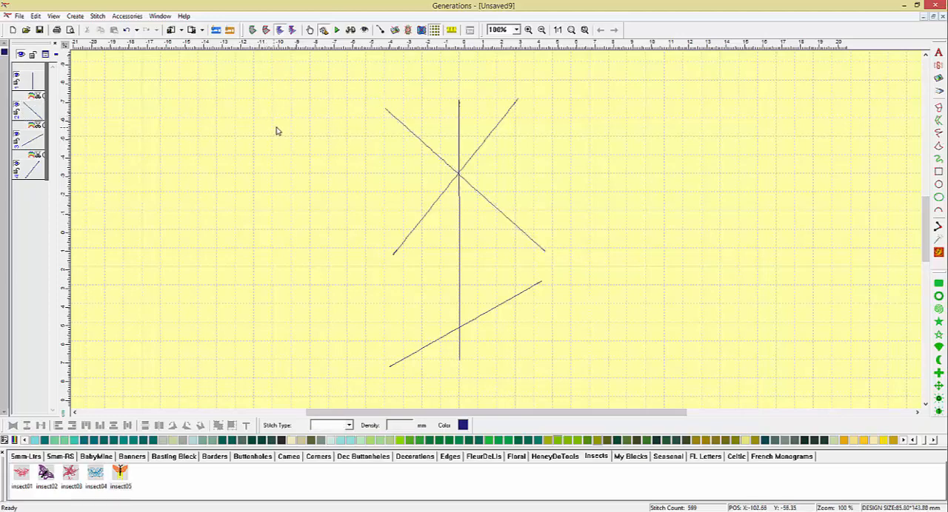
pyautogui.click(31, 81)
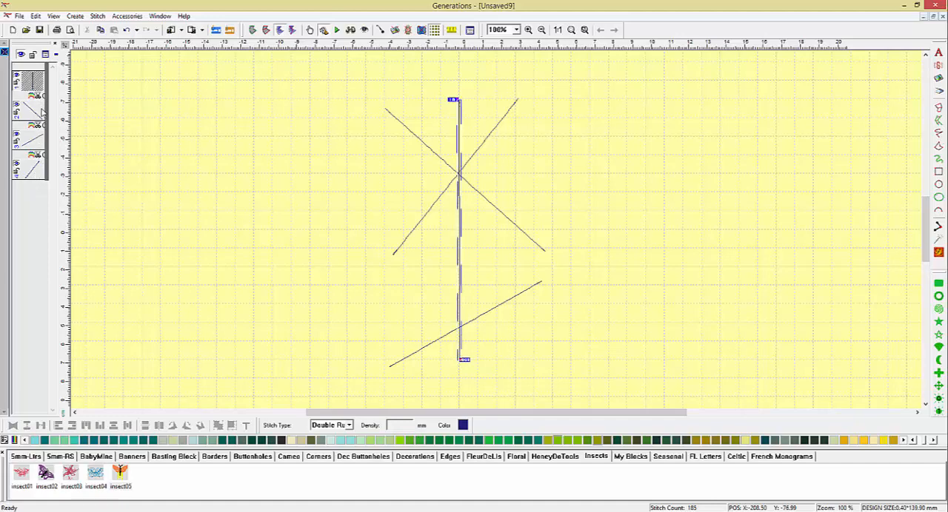
pyautogui.keyDown('shift'); pyautogui.click(35, 173); pyautogui.keyUp('shift')
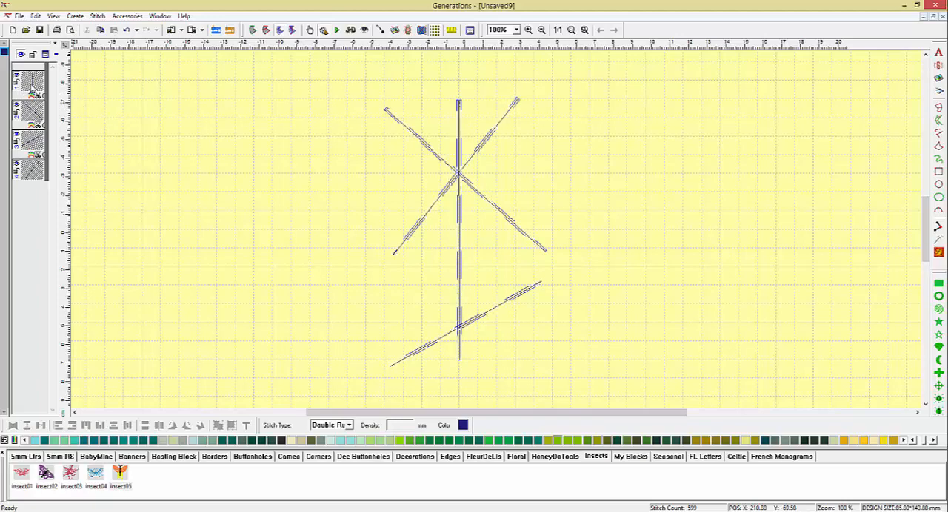
pyautogui.rightClick(31, 87)
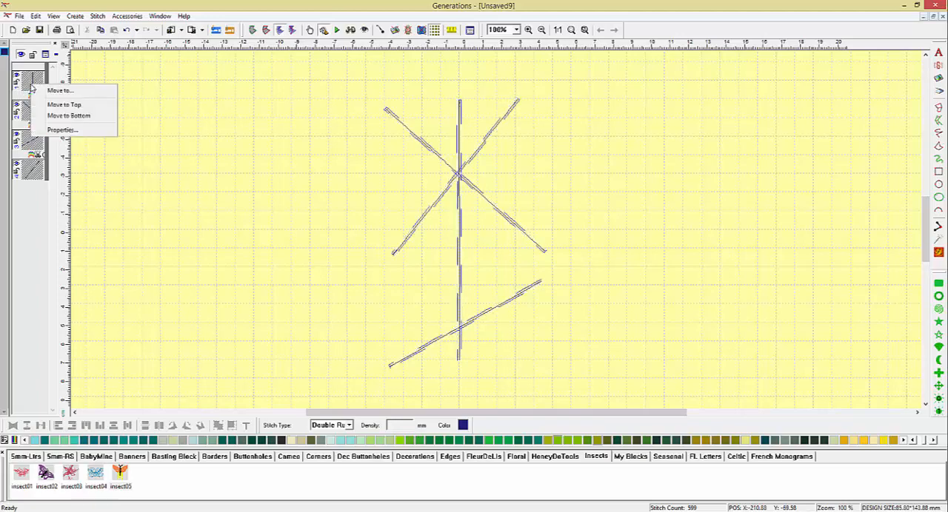
pyautogui.click(64, 130)
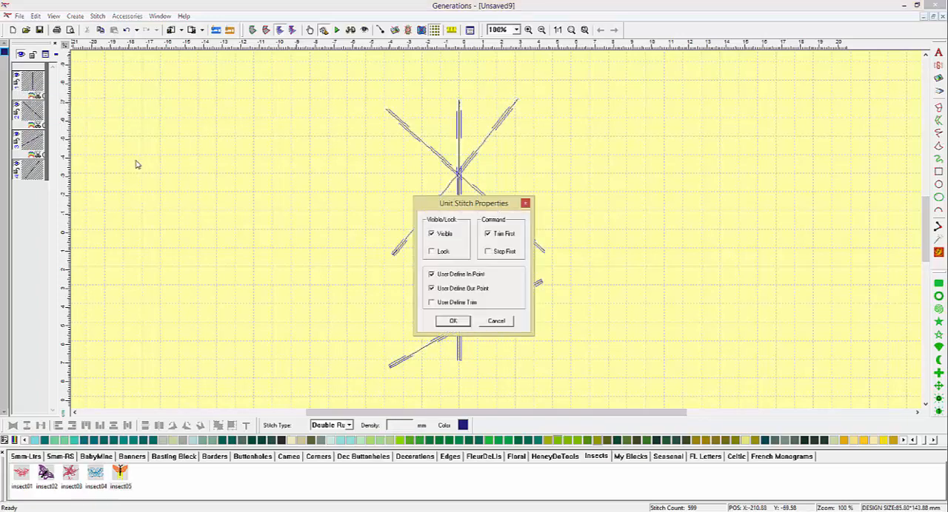
pyautogui.click(444, 275)
pyautogui.click(454, 321)
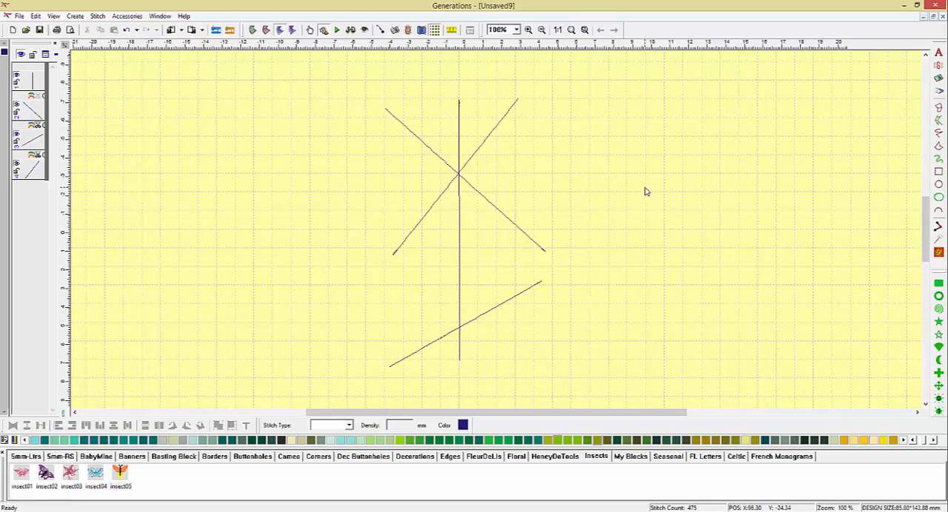
# Inspect the crossing of the upper lines, and edit the outline of the diagonal rising to the right, shifting its upper end point slightly outward.
pyautogui.click(526, 30)
pyautogui.moveTo(429, 156); pyautogui.dragTo(484, 203)
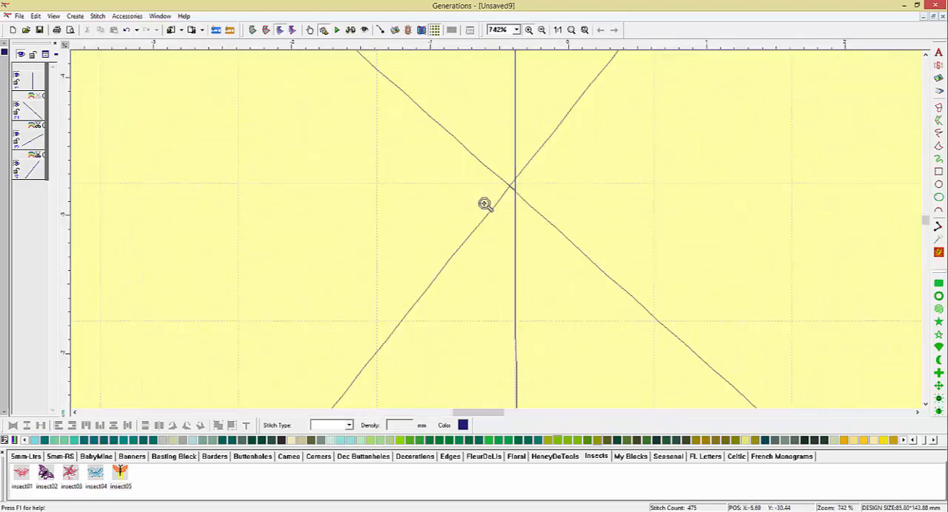
pyautogui.rightClick(520, 176)
pyautogui.click(558, 30)
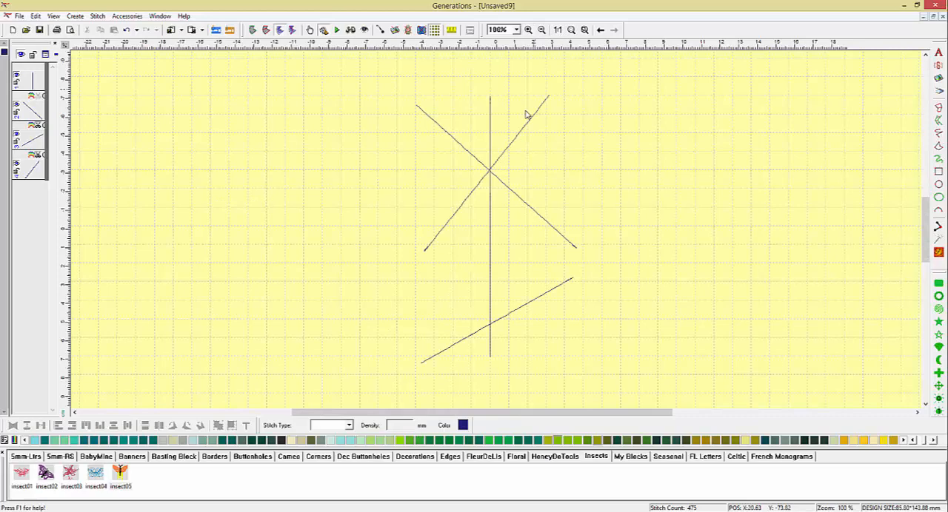
pyautogui.click(502, 160)
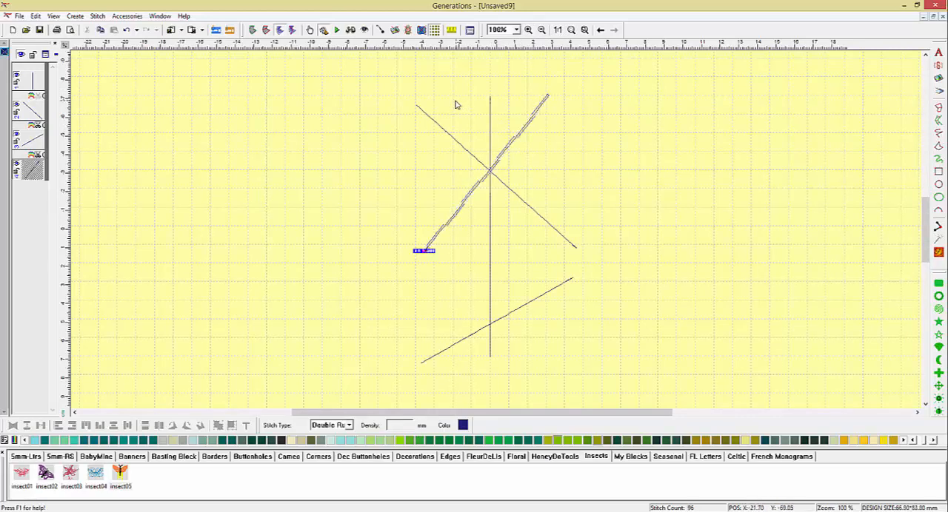
pyautogui.click(253, 31)
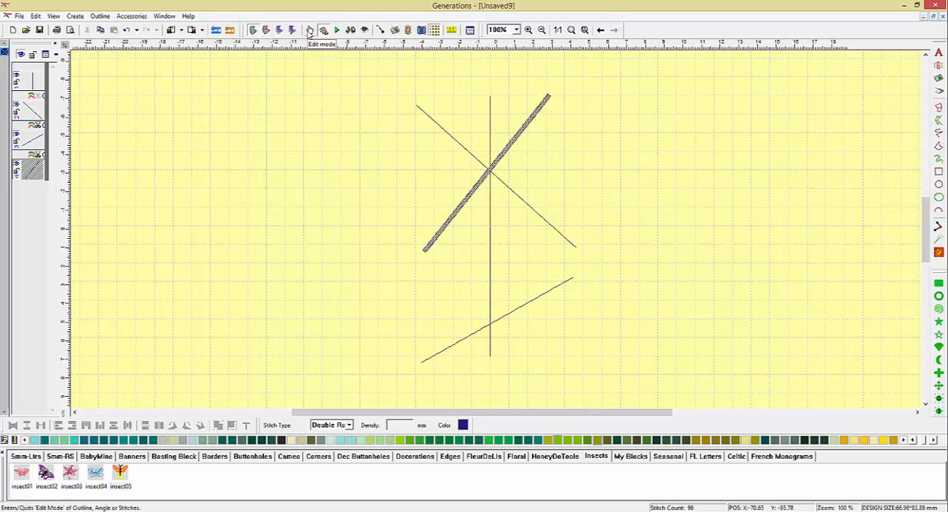
pyautogui.click(310, 30)
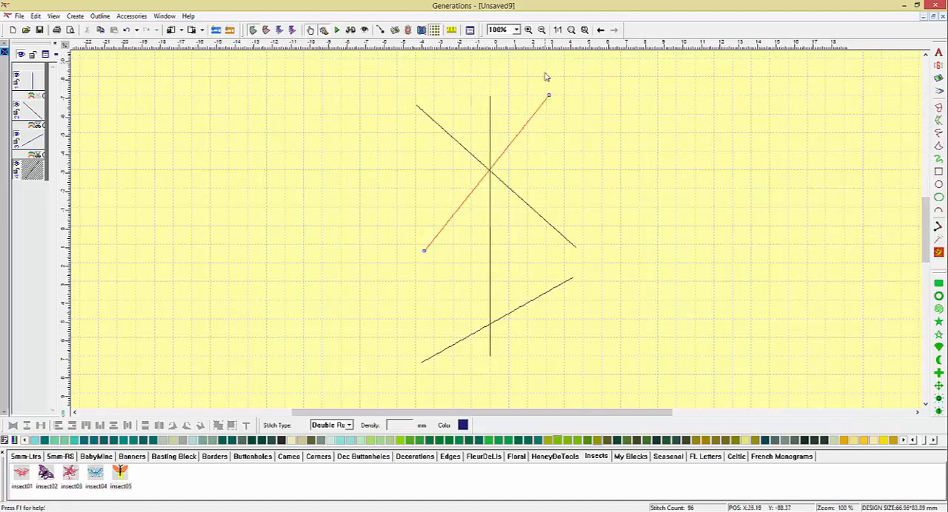
pyautogui.moveTo(548, 99); pyautogui.dragTo(553, 95)
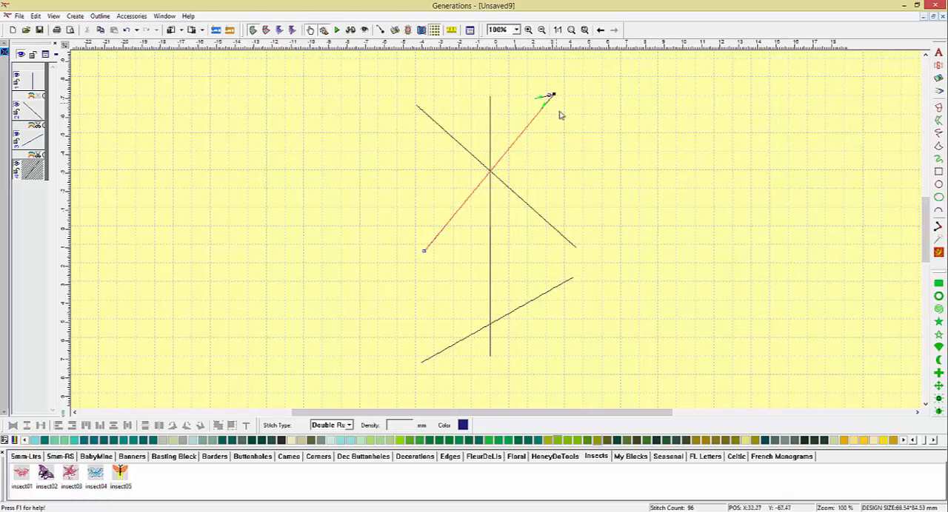
# Adjust the remaining upper point and the lower end point of the same diagonal line, and regenerate its stitches.
pyautogui.click(584, 30)
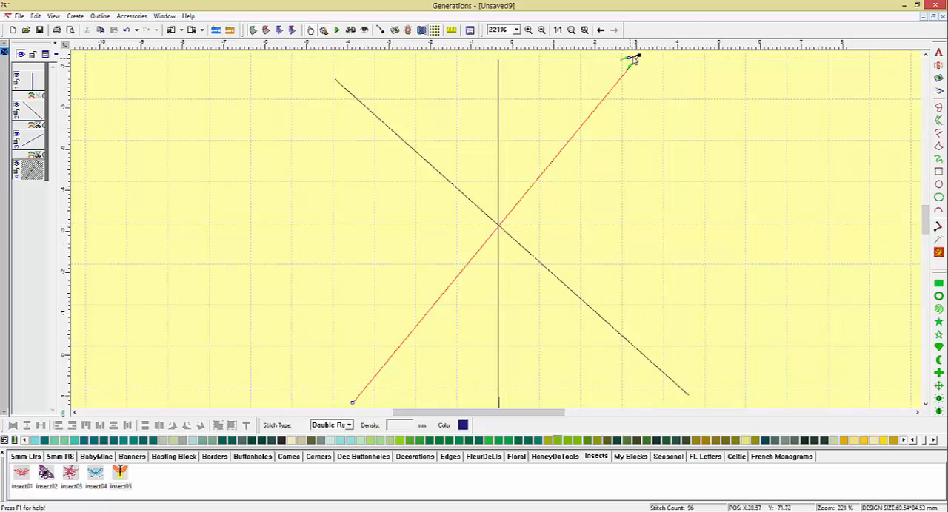
pyautogui.moveTo(633, 61); pyautogui.dragTo(639, 58)
pyautogui.scroll(-3, 379, 284)
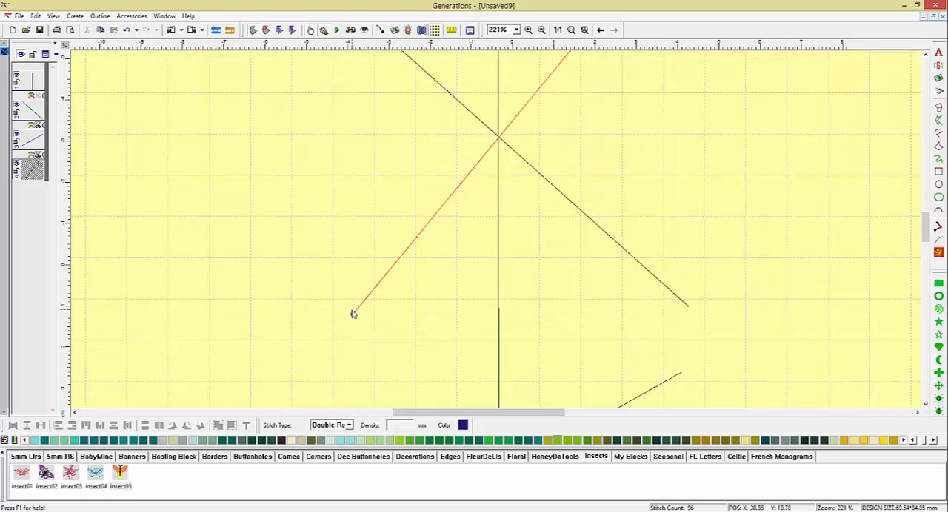
pyautogui.moveTo(351, 315); pyautogui.dragTo(353, 319)
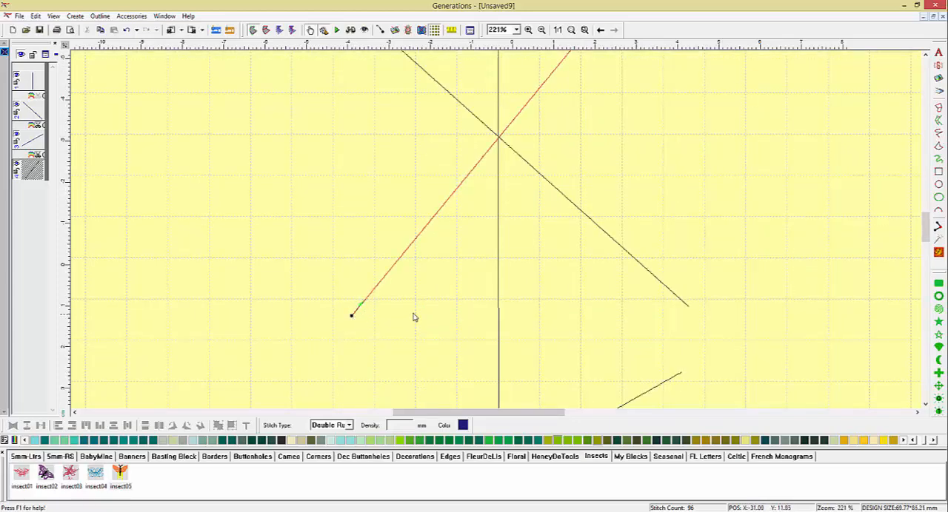
pyautogui.click(557, 30)
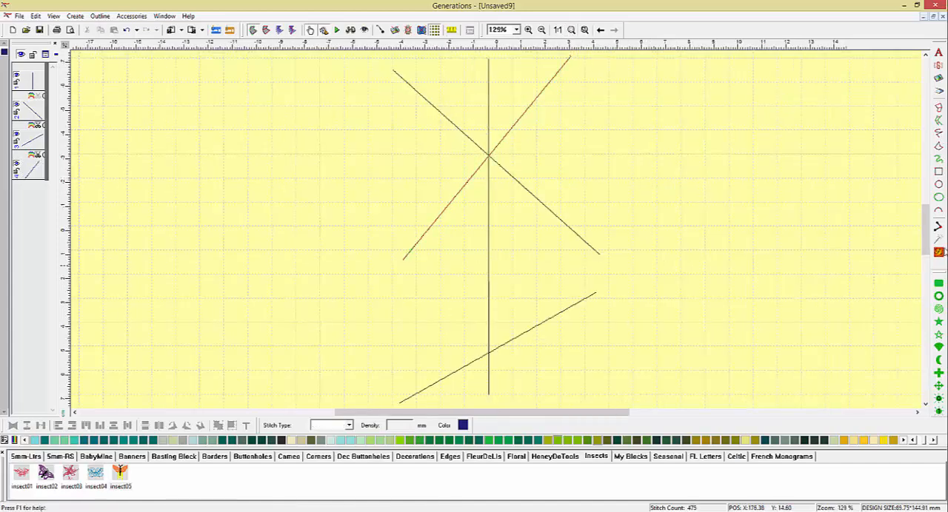
pyautogui.click(939, 252)
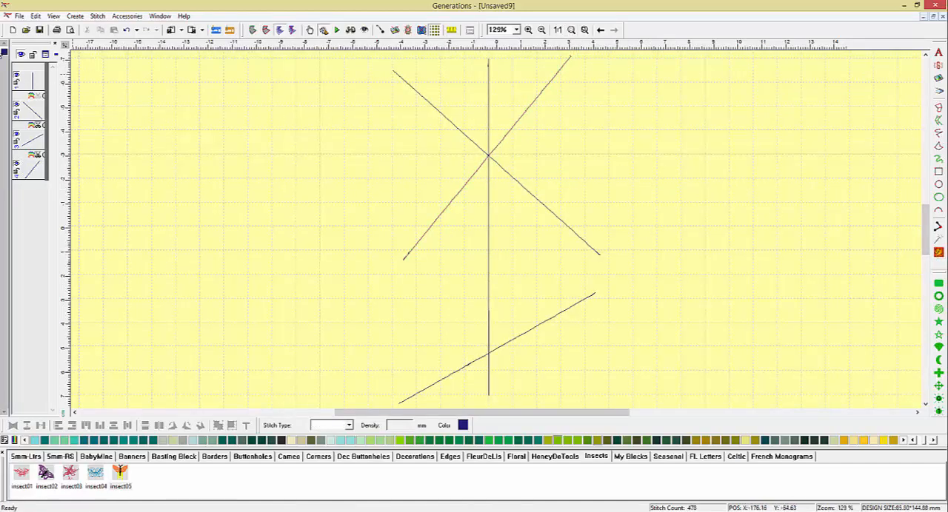
# Try to merge all four crossing lines at once in outline view, and undo the merge.
pyautogui.click(5, 54)
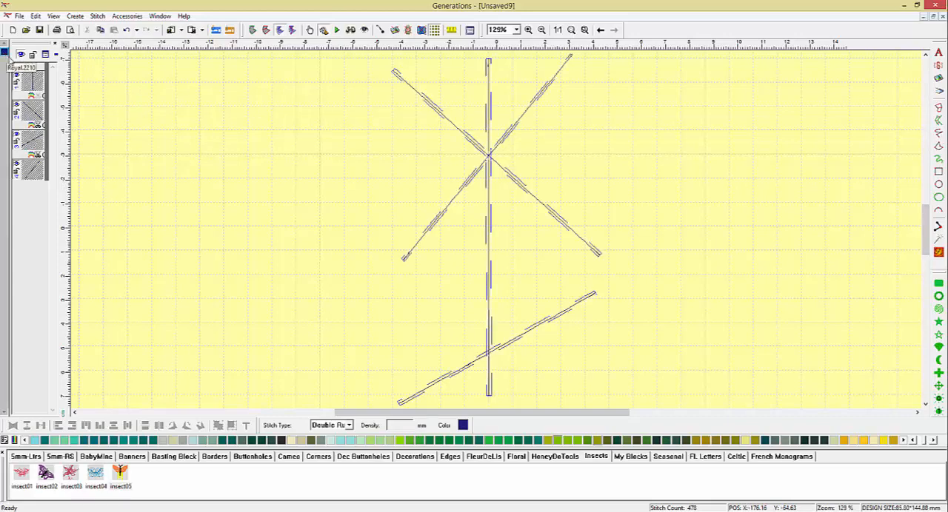
pyautogui.click(253, 30)
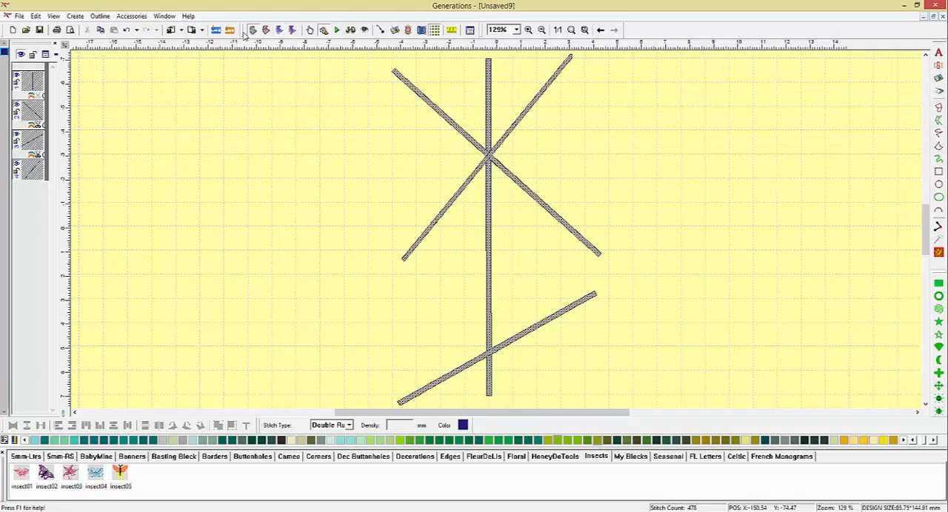
pyautogui.click(101, 16)
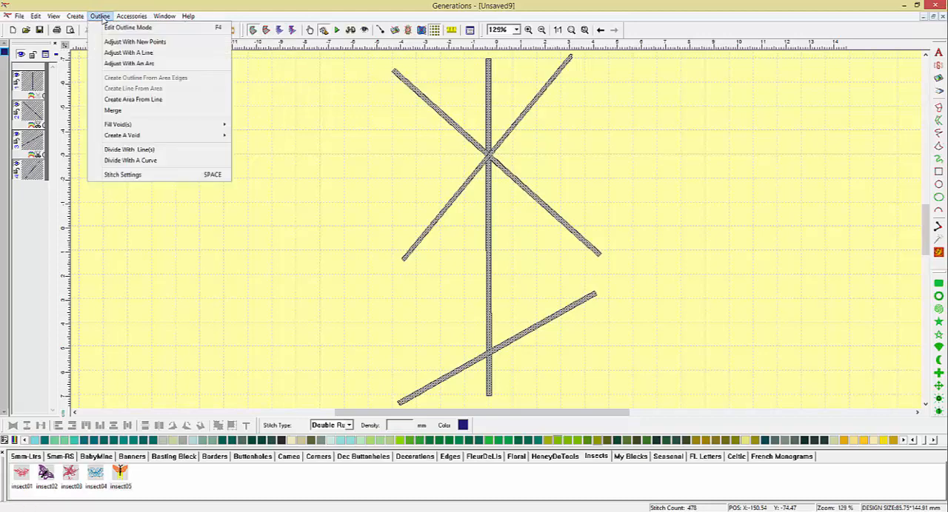
pyautogui.click(113, 111)
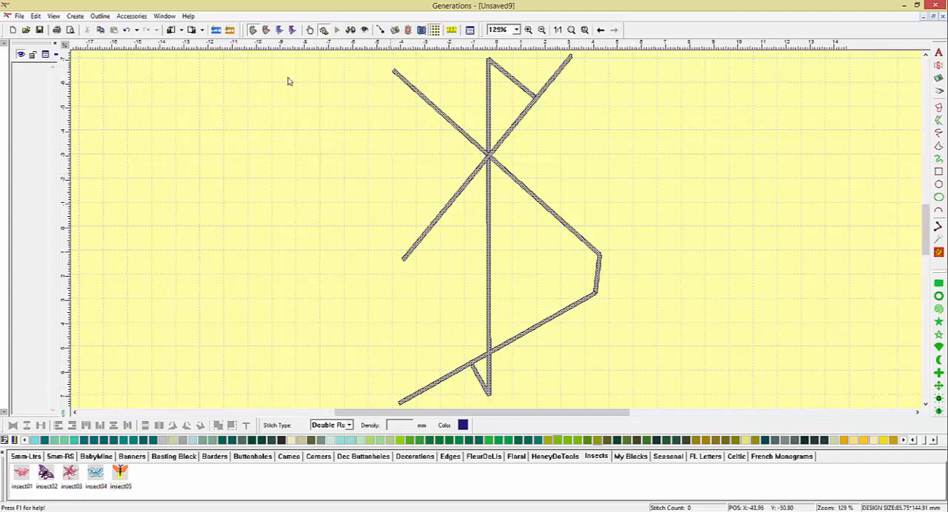
pyautogui.click(126, 30)
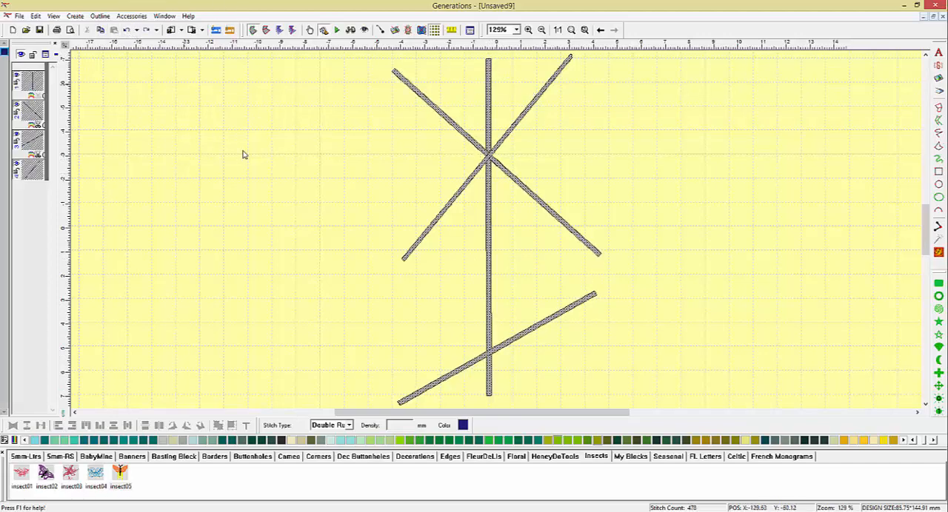
pyautogui.click(296, 150)
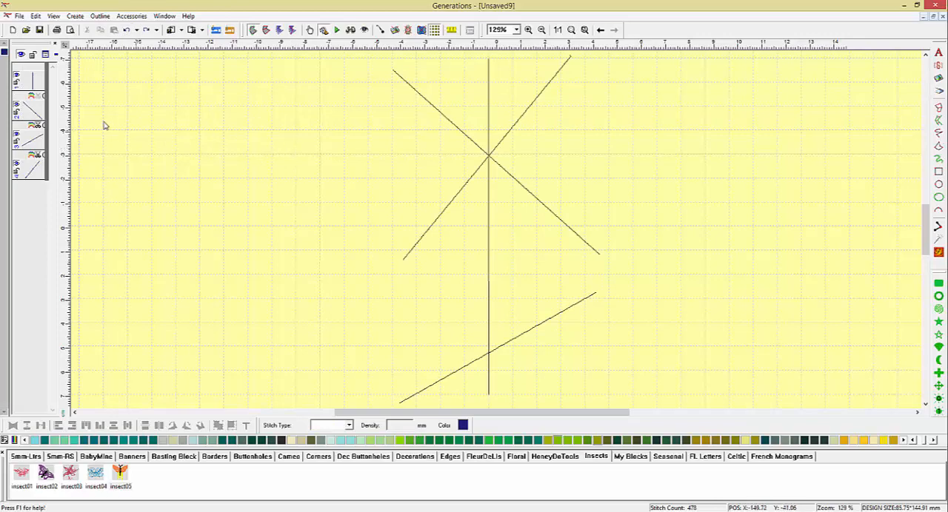
# Merge only the vertical line and the diagonal falling to the right, and generate stitches for the merged object.
pyautogui.click(30, 81)
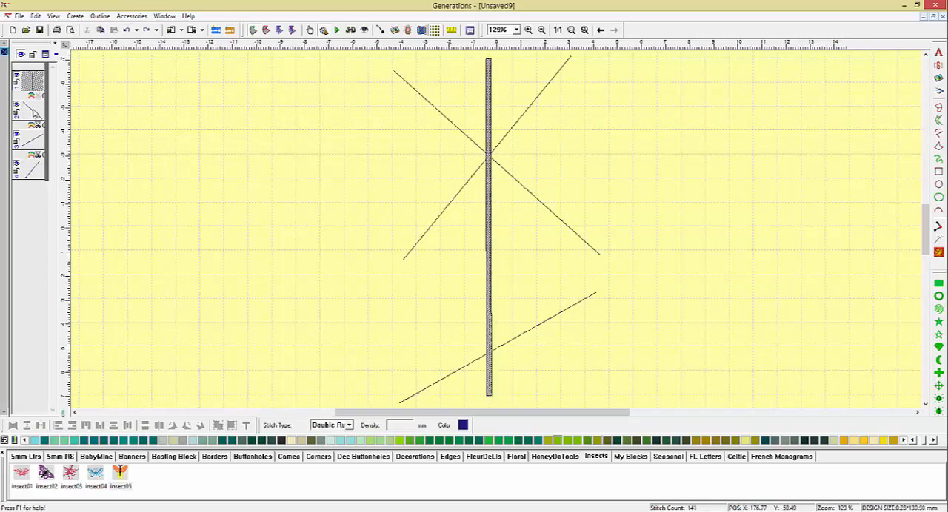
pyautogui.keyDown('ctrl'); pyautogui.click(34, 111); pyautogui.keyUp('ctrl')
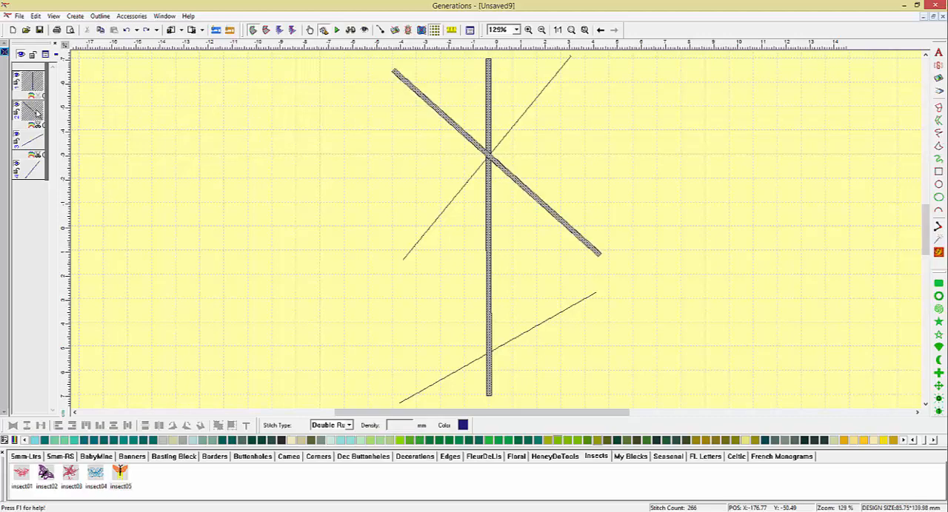
pyautogui.click(100, 16)
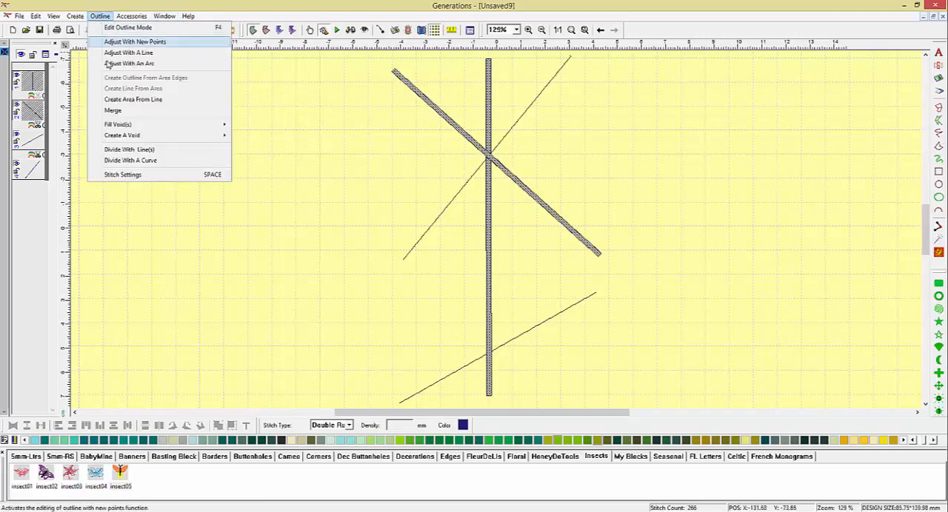
pyautogui.click(115, 111)
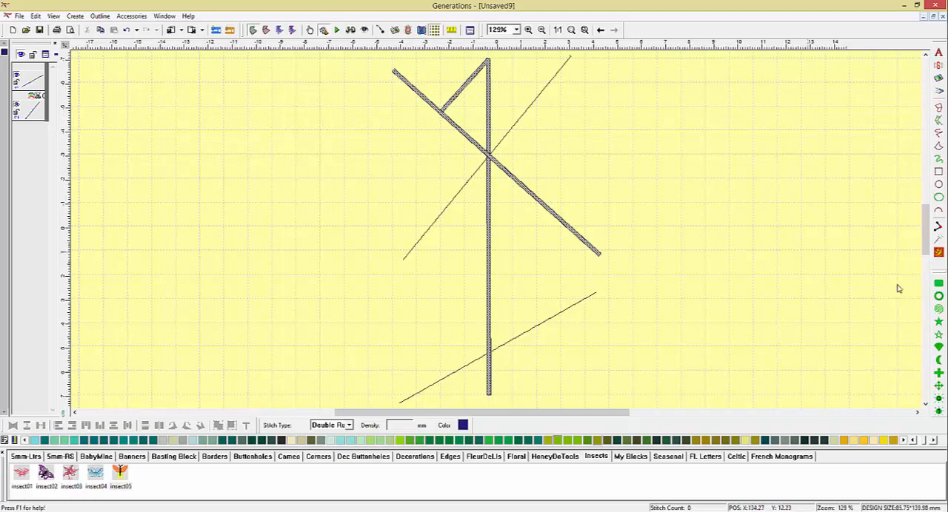
pyautogui.click(938, 252)
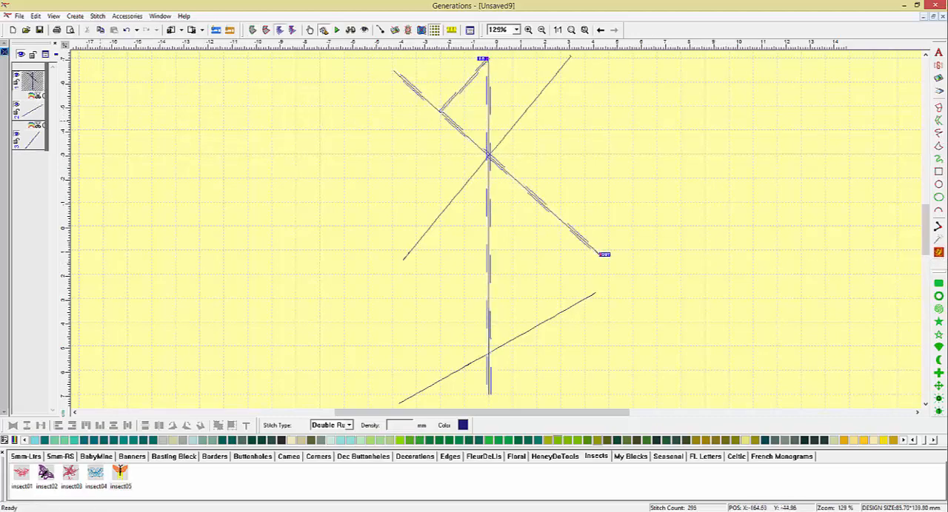
# Merge the lower diagonal and the remaining upper diagonal into the object one at a time, generating its stitches after each merge.
pyautogui.keyDown('ctrl'); pyautogui.click(32, 110); pyautogui.keyUp('ctrl')
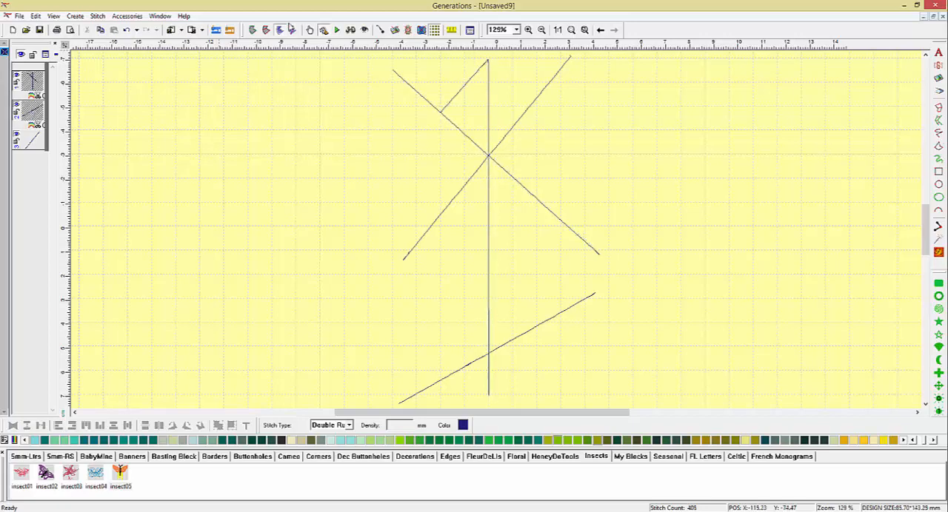
pyautogui.click(255, 30)
pyautogui.click(100, 16)
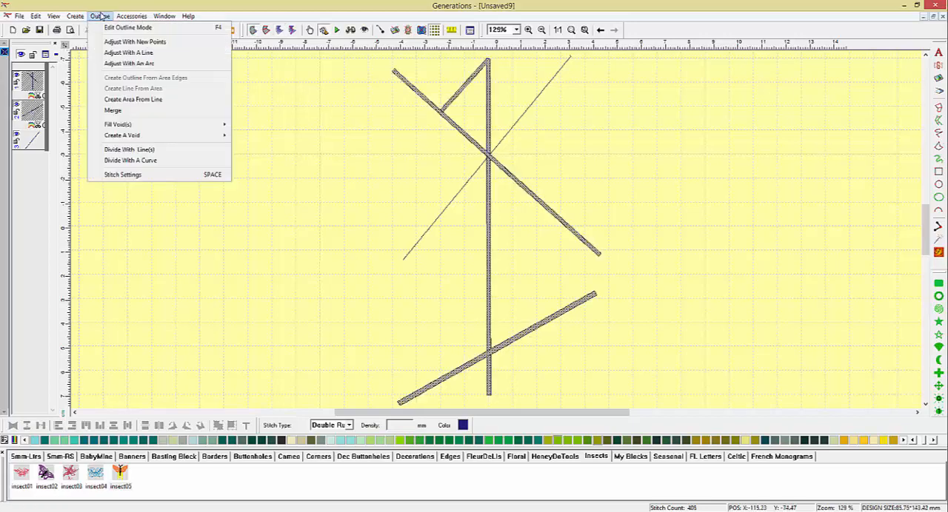
pyautogui.click(116, 112)
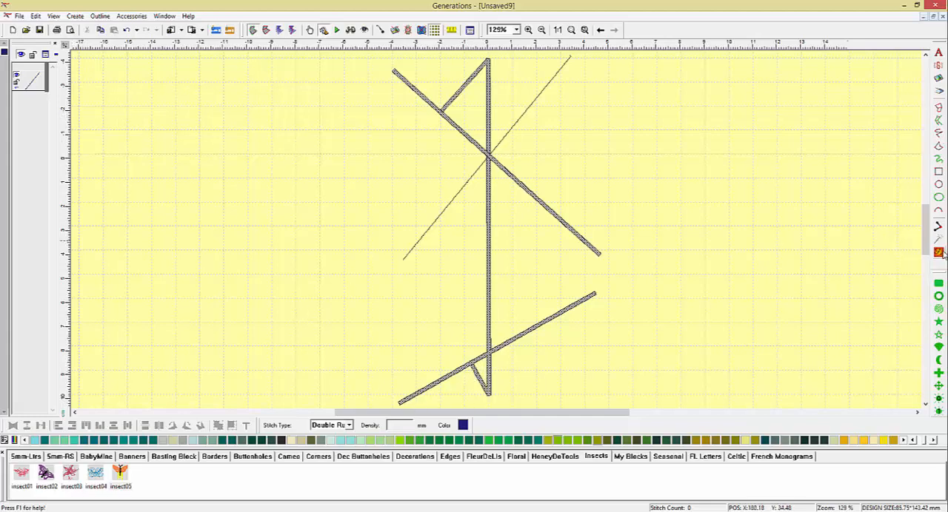
pyautogui.click(938, 252)
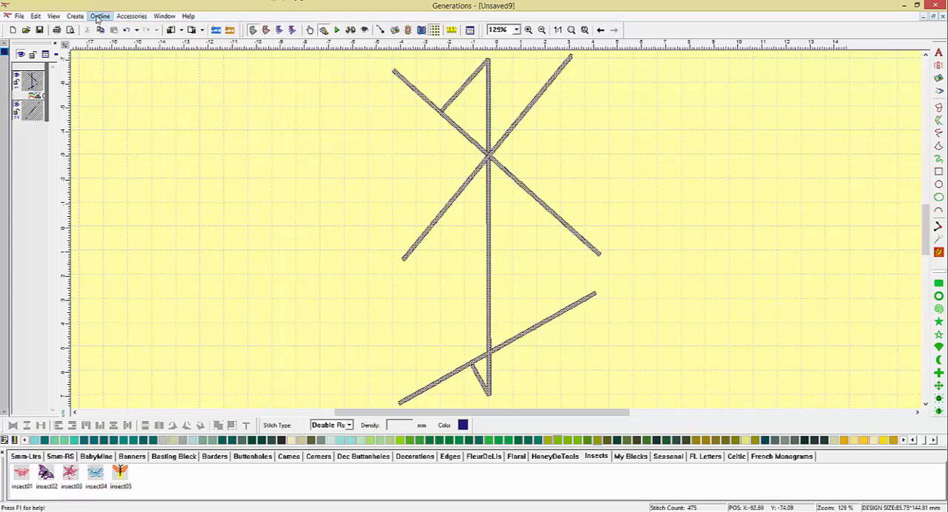
pyautogui.click(98, 16)
pyautogui.click(111, 111)
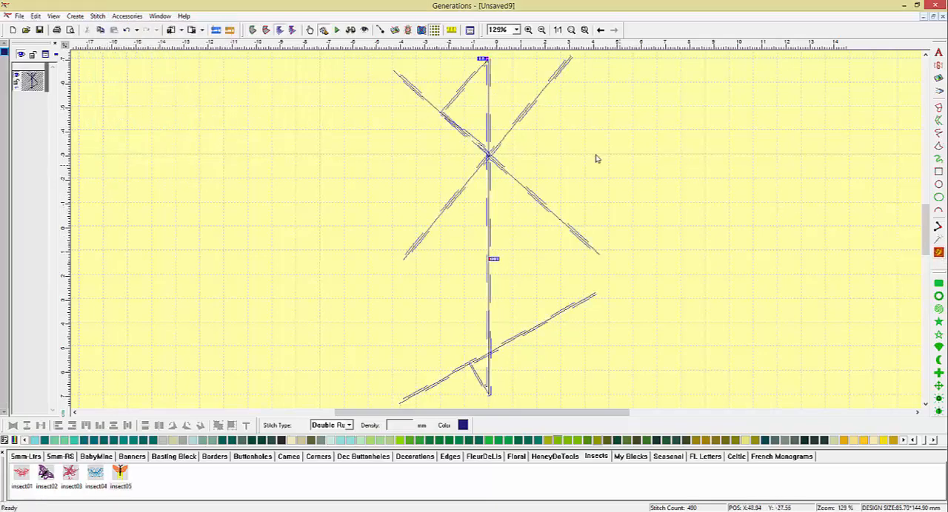
# Edit the merged outline near the upper crossing, smoothing the extra connector's corner point and pulling its corner and end points away from the diagonal.
pyautogui.click(527, 31)
pyautogui.moveTo(398, 78); pyautogui.dragTo(520, 194)
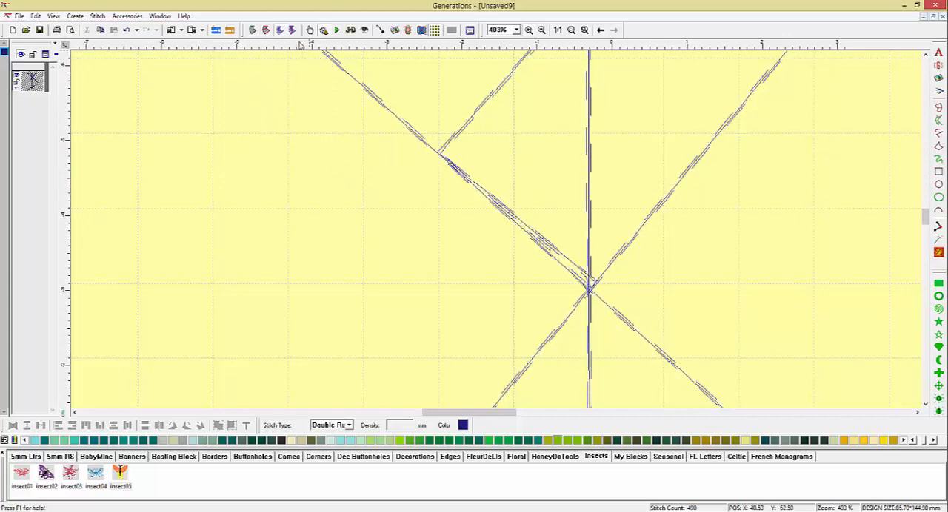
pyautogui.click(251, 29)
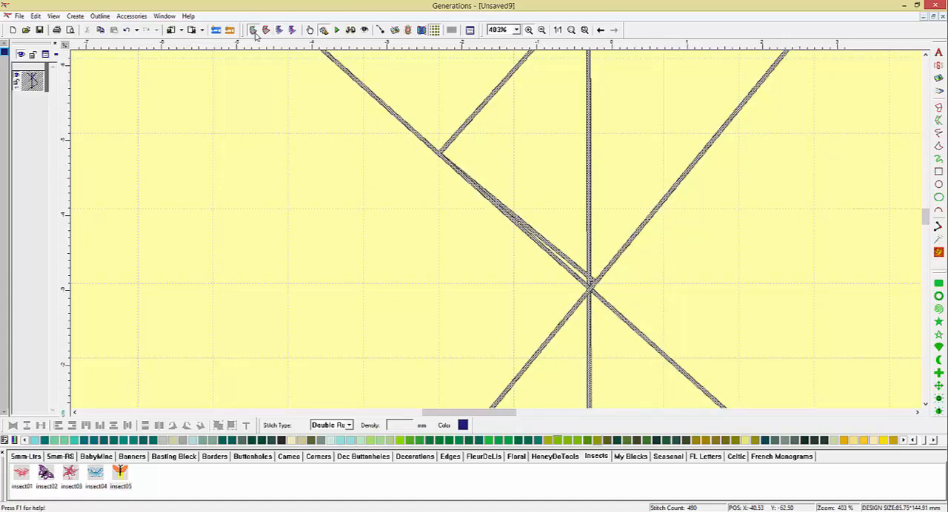
pyautogui.click(309, 30)
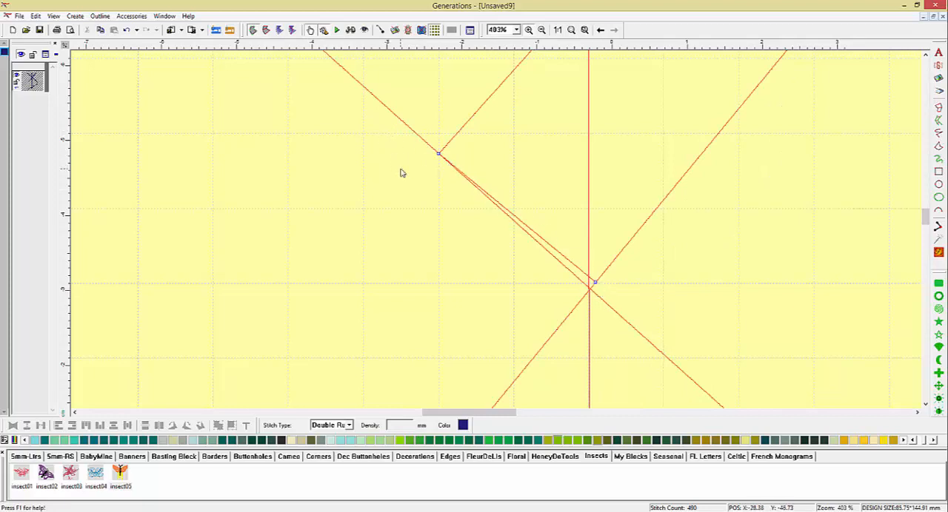
pyautogui.moveTo(439, 154); pyautogui.dragTo(470, 114)
pyautogui.rightClick(470, 115)
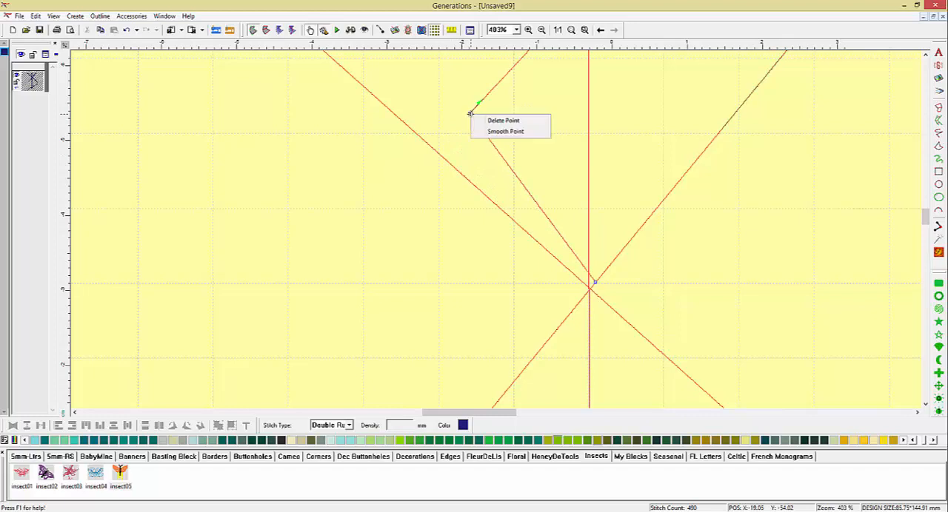
pyautogui.click(493, 131)
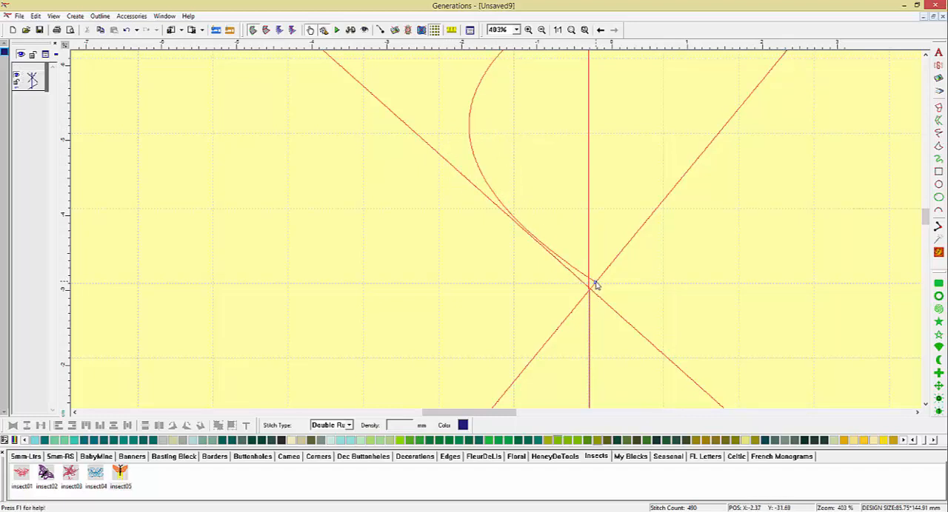
pyautogui.moveTo(593, 282); pyautogui.dragTo(531, 148)
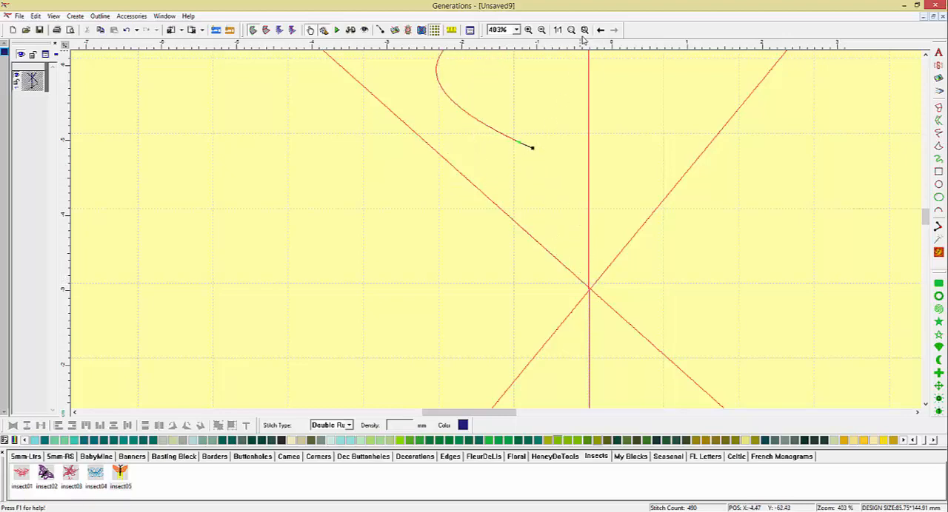
# Delete the points of the extra connector that branches from the vertical line's upper end.
pyautogui.click(584, 29)
pyautogui.press('Delete')
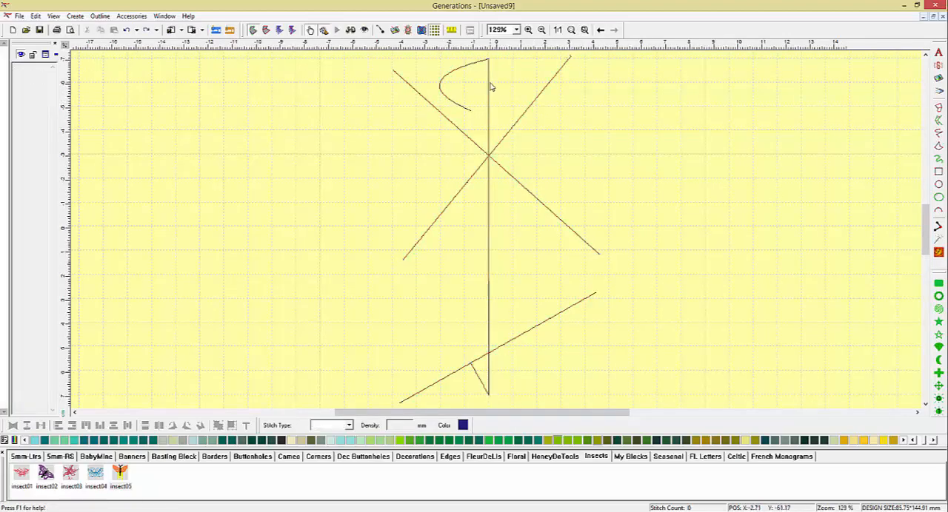
pyautogui.hotkey('ctrl', 'a')
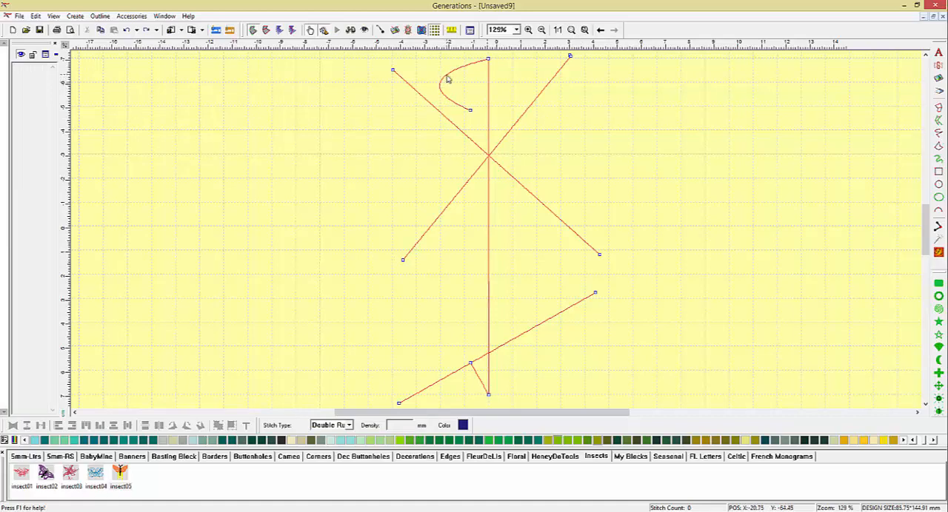
pyautogui.moveTo(446, 75); pyautogui.dragTo(477, 96)
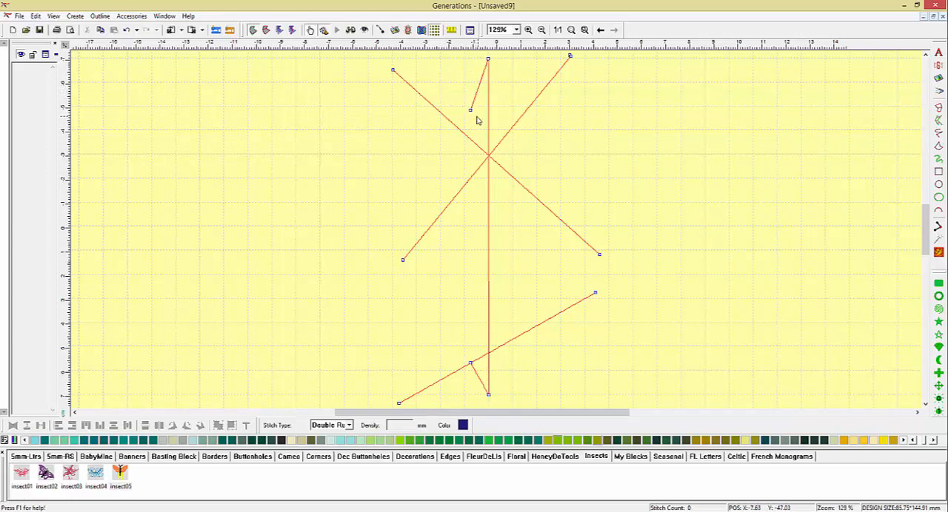
pyautogui.click(471, 111)
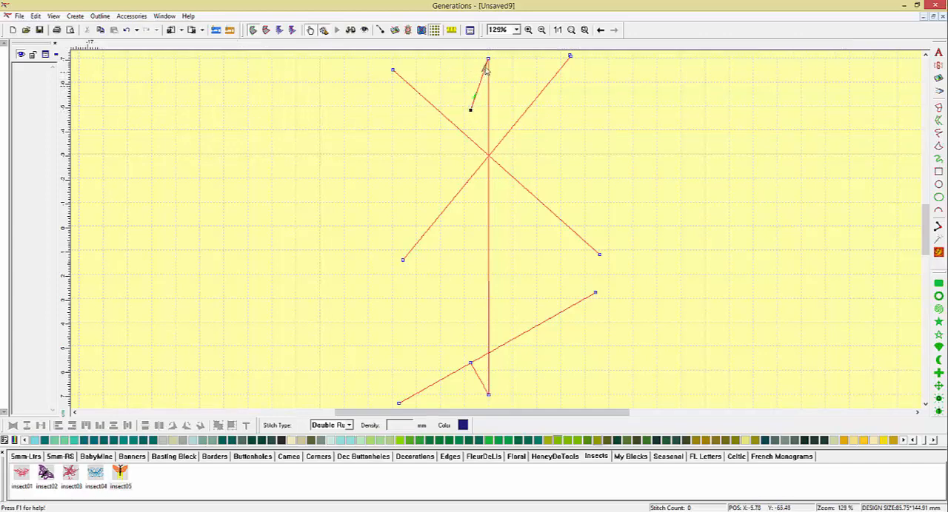
pyautogui.press('Delete')
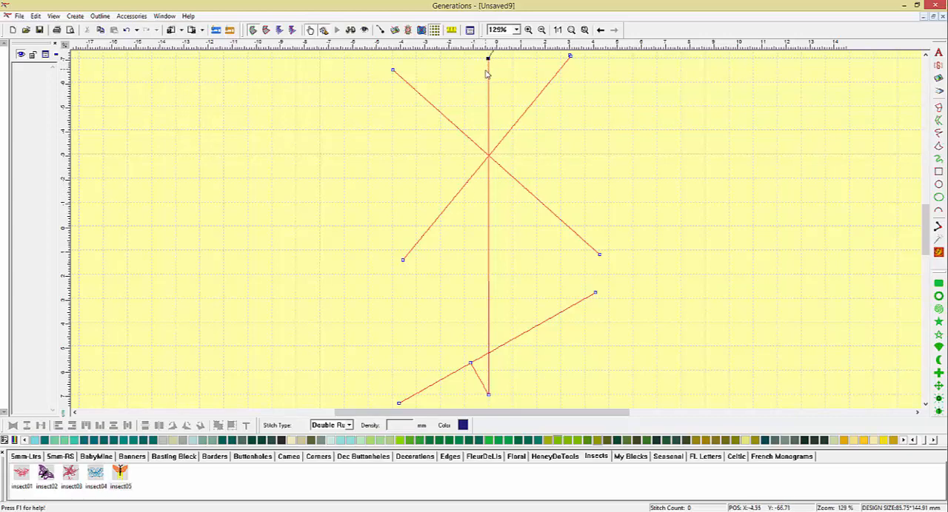
# Separate the lower diagonal's middle point from the overlapping connector point, and delete the connector at the vertical line's lower end.
pyautogui.scroll(-1, 486, 77)
pyautogui.scroll(2, 487, 81)
pyautogui.scroll(-3, 485, 82)
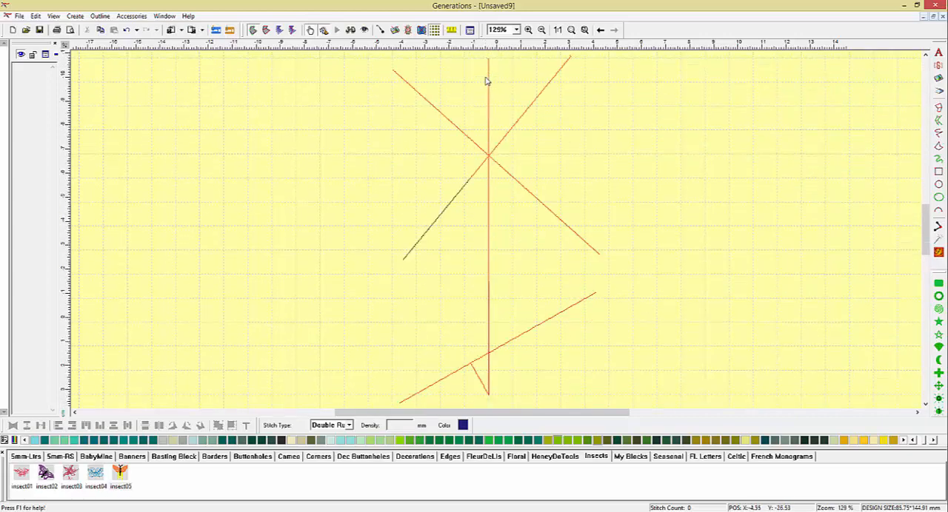
pyautogui.scroll(-1, 486, 91)
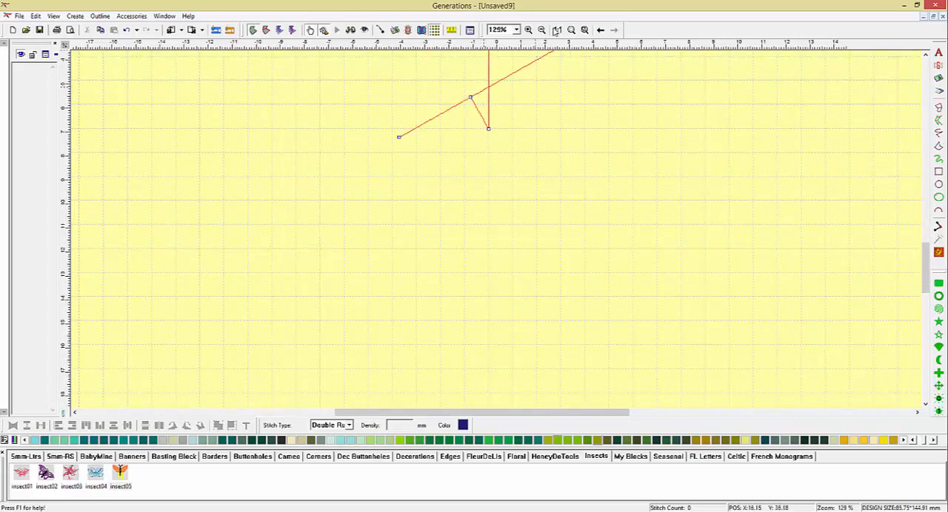
pyautogui.click(528, 29)
pyautogui.moveTo(420, 73); pyautogui.dragTo(522, 170)
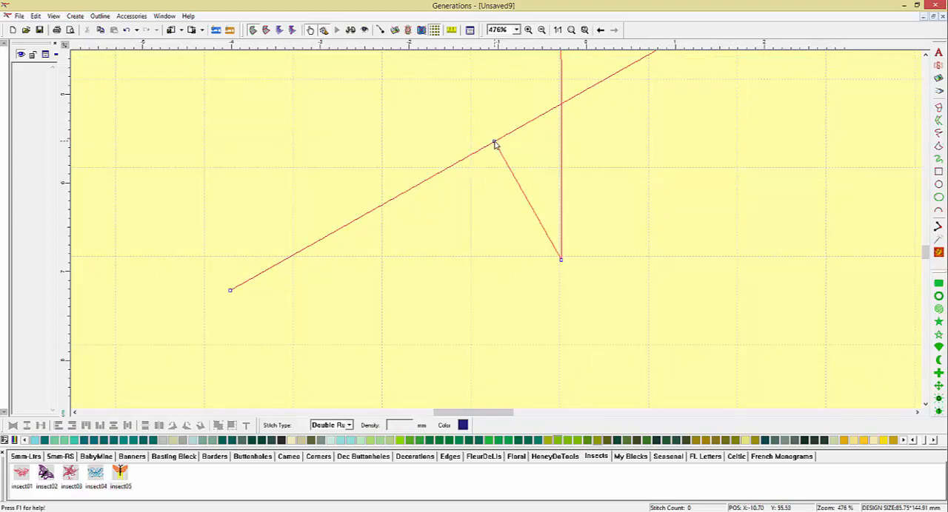
pyautogui.moveTo(495, 146)
pyautogui.mouseDown()
pyautogui.moveTo(495, 138)
pyautogui.moveTo(491, 157)
pyautogui.moveTo(485, 135)
pyautogui.mouseUp()
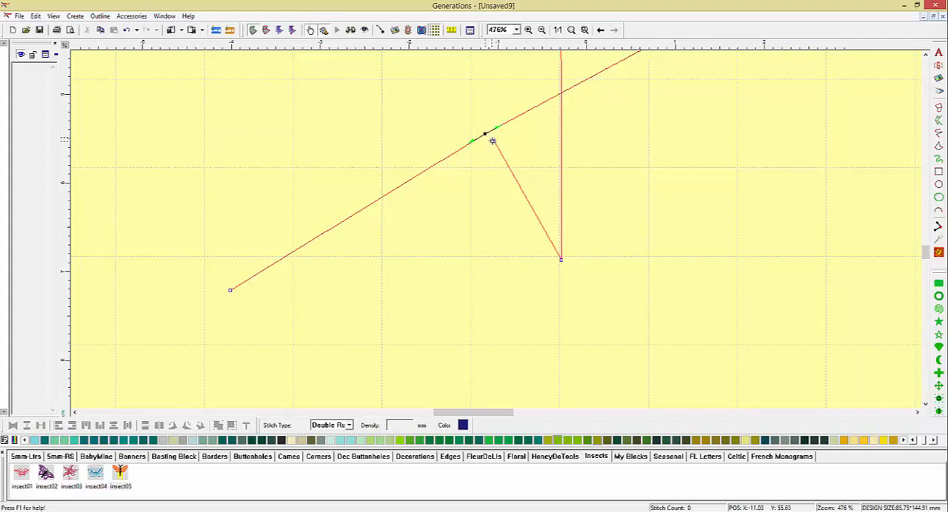
pyautogui.click(493, 141)
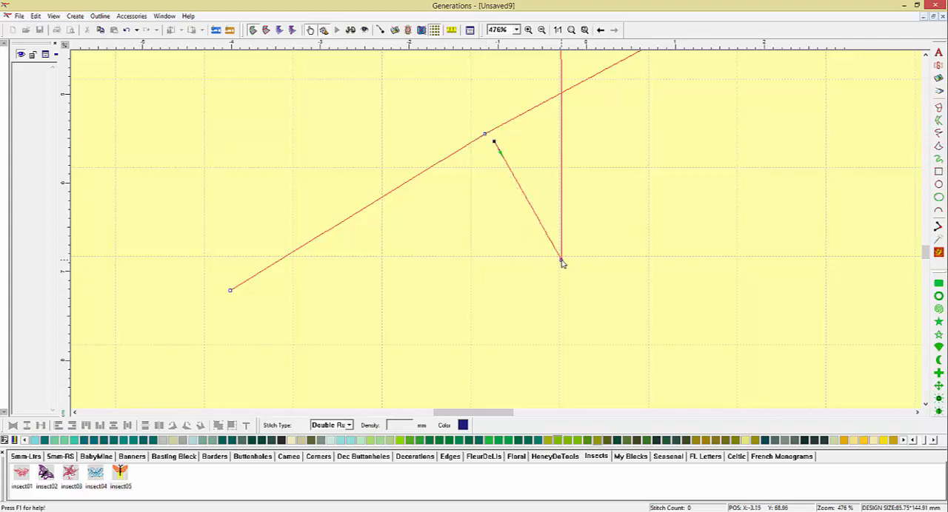
pyautogui.press('Delete')
# Move the lower diagonal's middle point back to straighten the line, and regenerate the merged object's stitches.
pyautogui.click(485, 134)
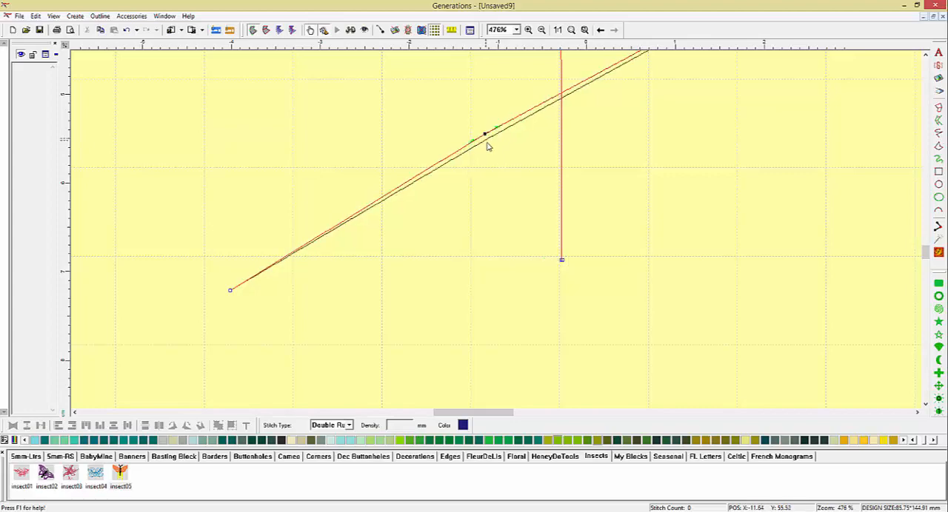
pyautogui.moveTo(487, 146); pyautogui.dragTo(488, 151)
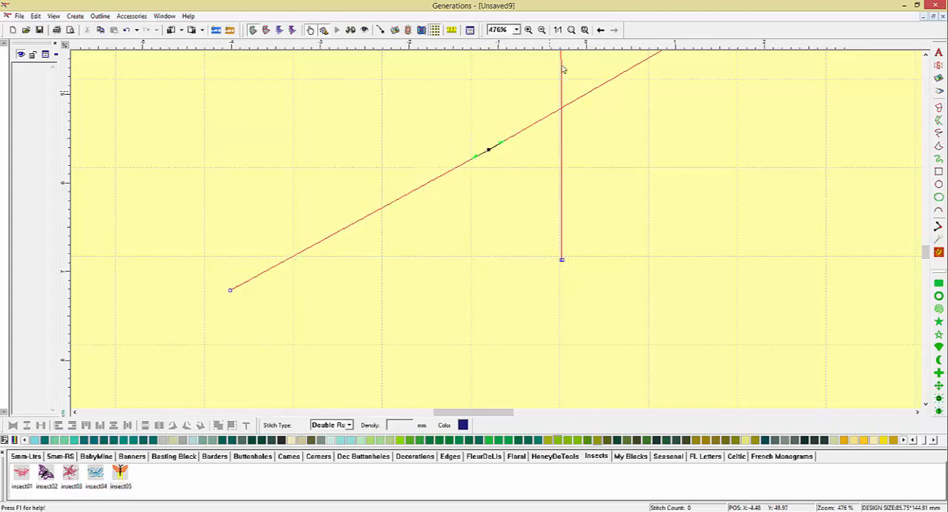
pyautogui.click(557, 29)
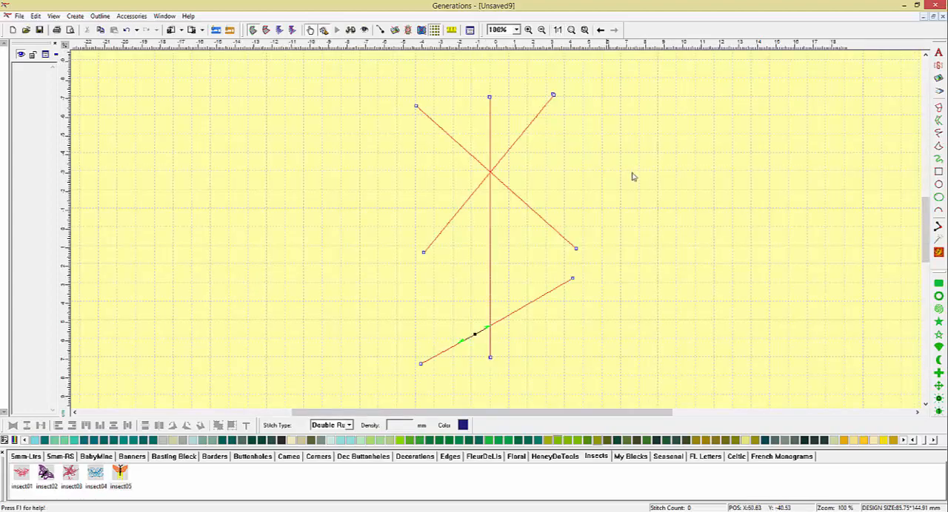
pyautogui.click(703, 223)
pyautogui.click(938, 253)
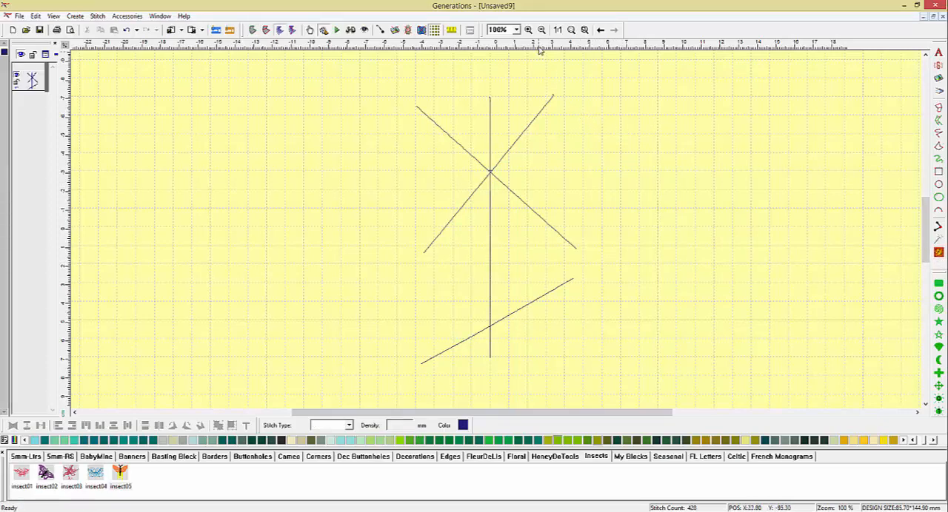
# Play the slow redraw of the merged object to check its stitching sequence, and close the playback.
pyautogui.click(337, 30)
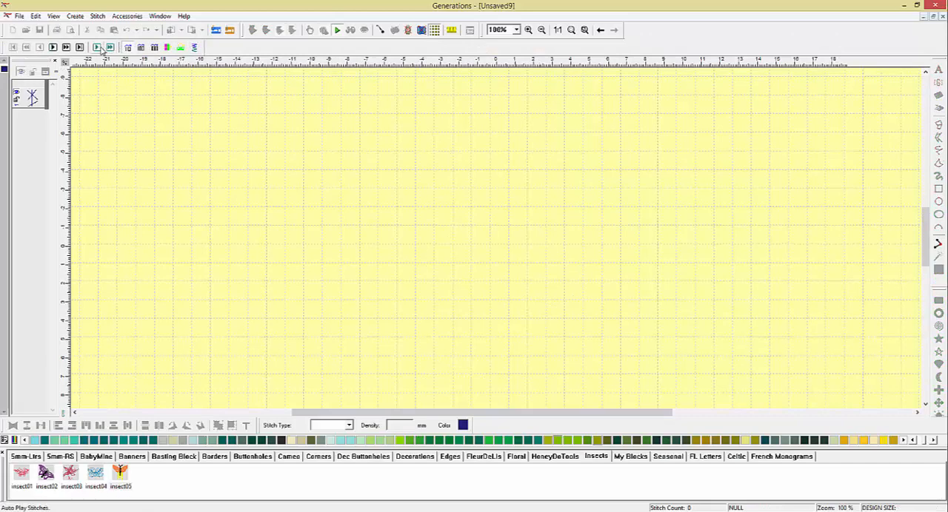
pyautogui.click(97, 46)
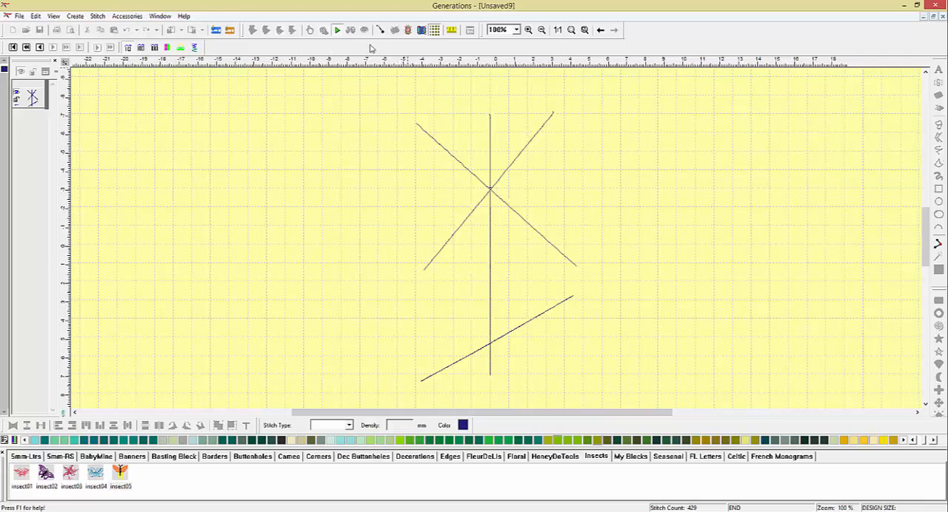
pyautogui.click(338, 31)
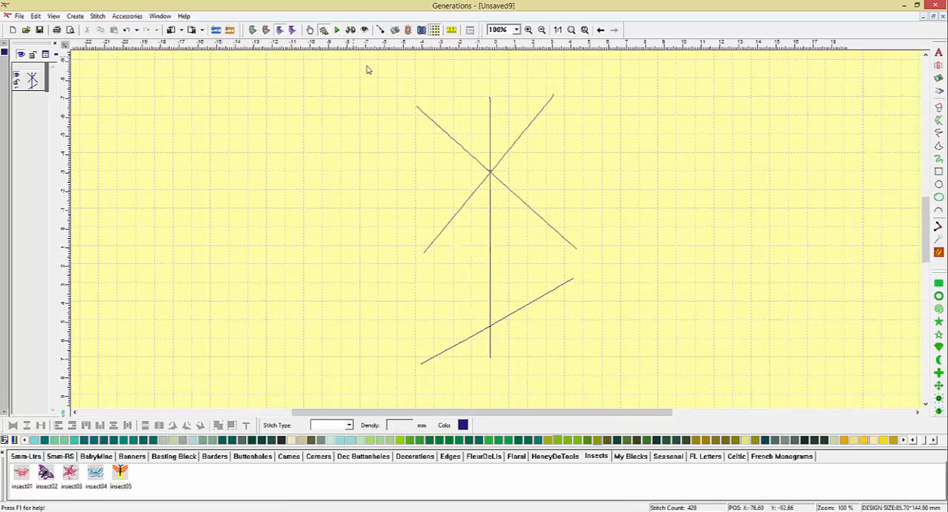